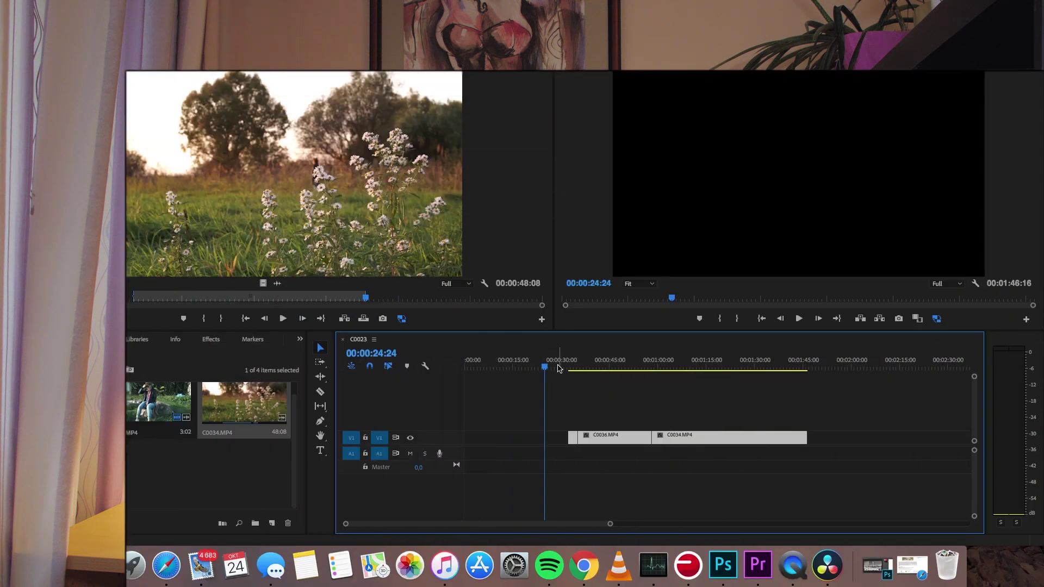
# Scrub through the C0023 sequence to preview its footage
pyautogui.moveTo(584, 367); pyautogui.dragTo(680, 381)
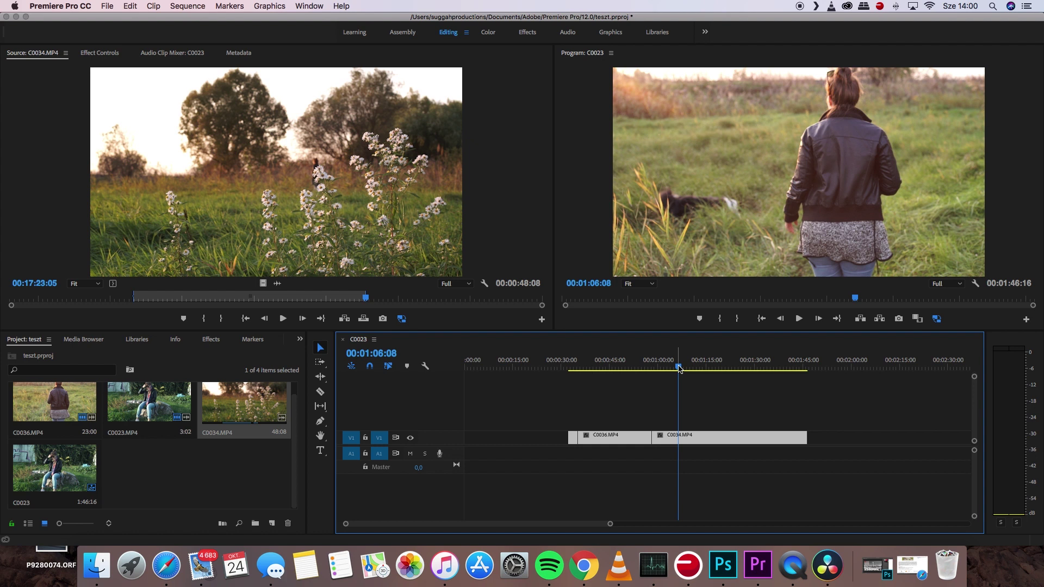
pyautogui.moveTo(679, 369); pyautogui.dragTo(670, 382)
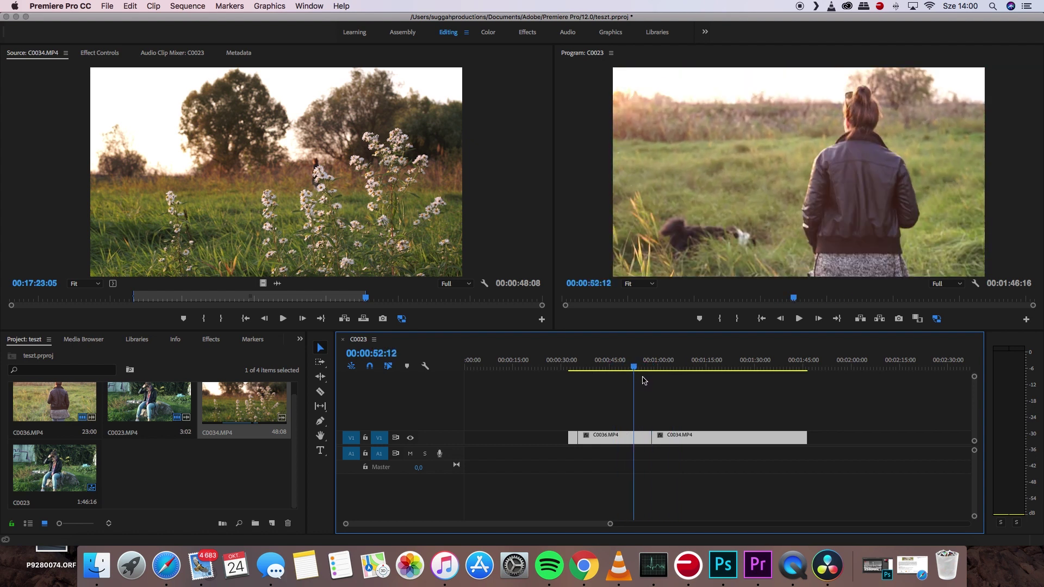
pyautogui.click(685, 370)
pyautogui.moveTo(684, 370); pyautogui.dragTo(690, 370)
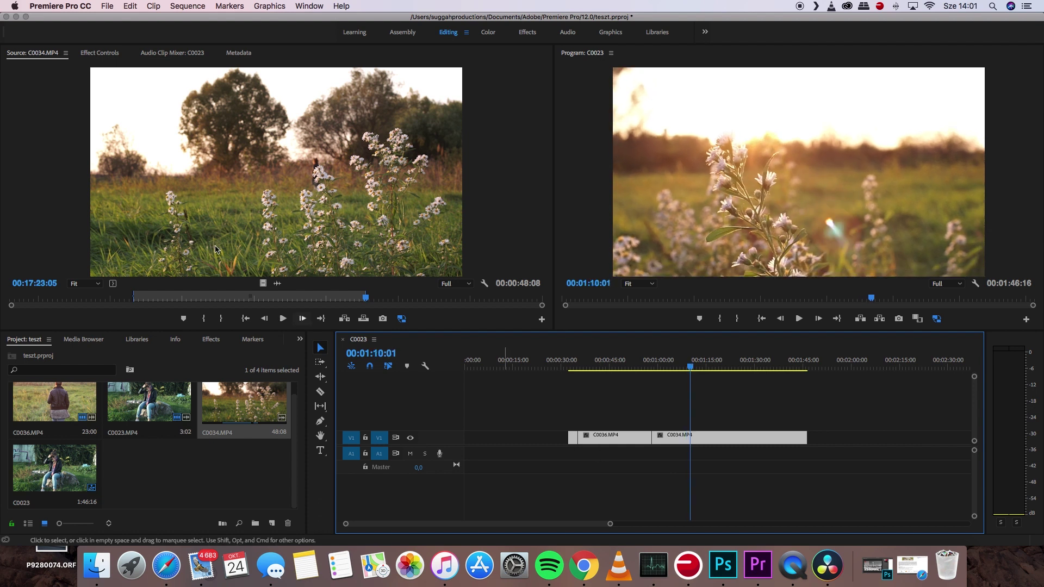
# Export C0023 as Final Cut Pro XML named C0023 into the Movies folder
pyautogui.click(108, 8)
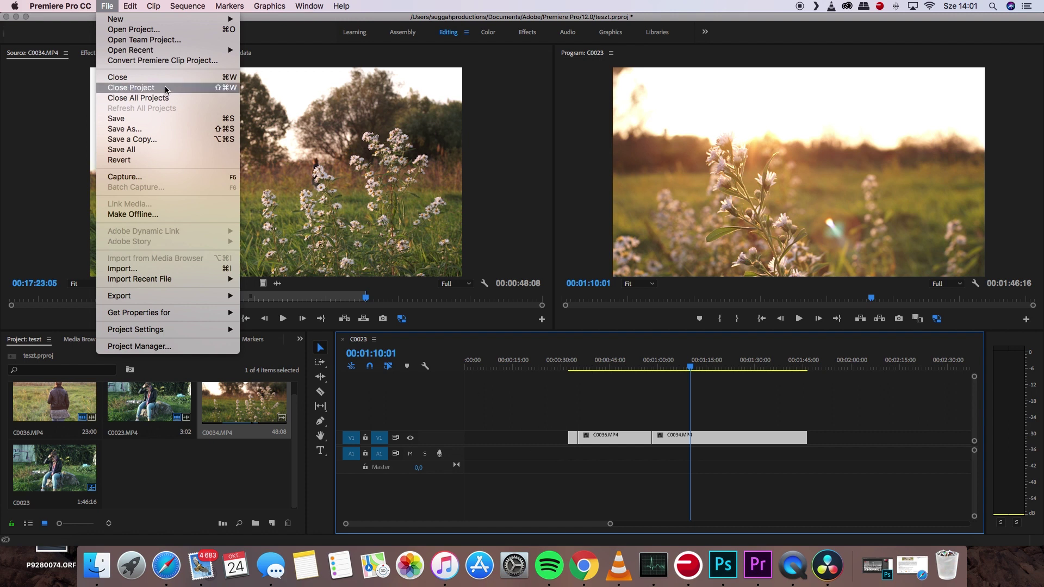
pyautogui.moveTo(152, 300)
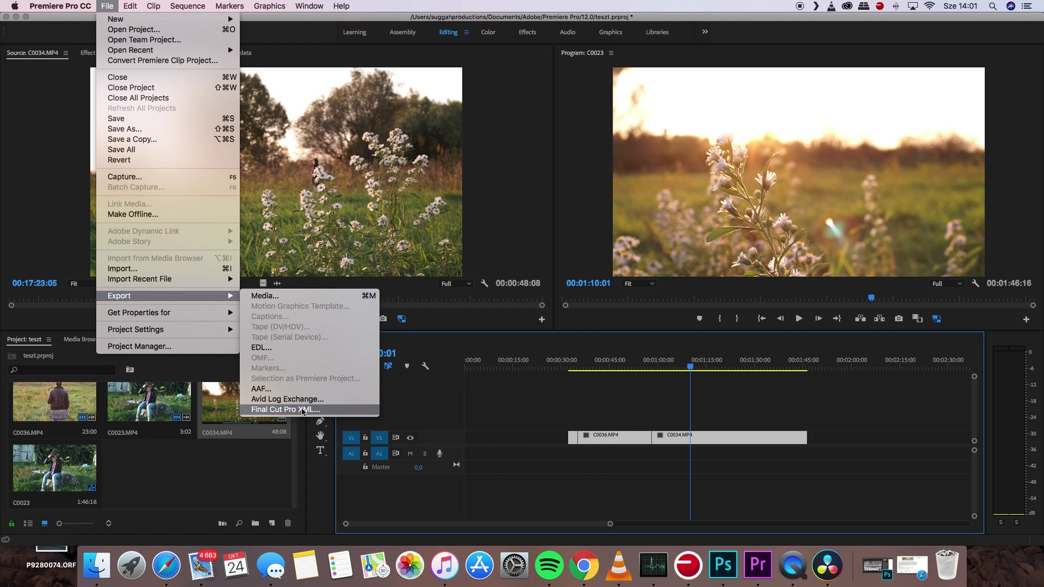
pyautogui.click(303, 411)
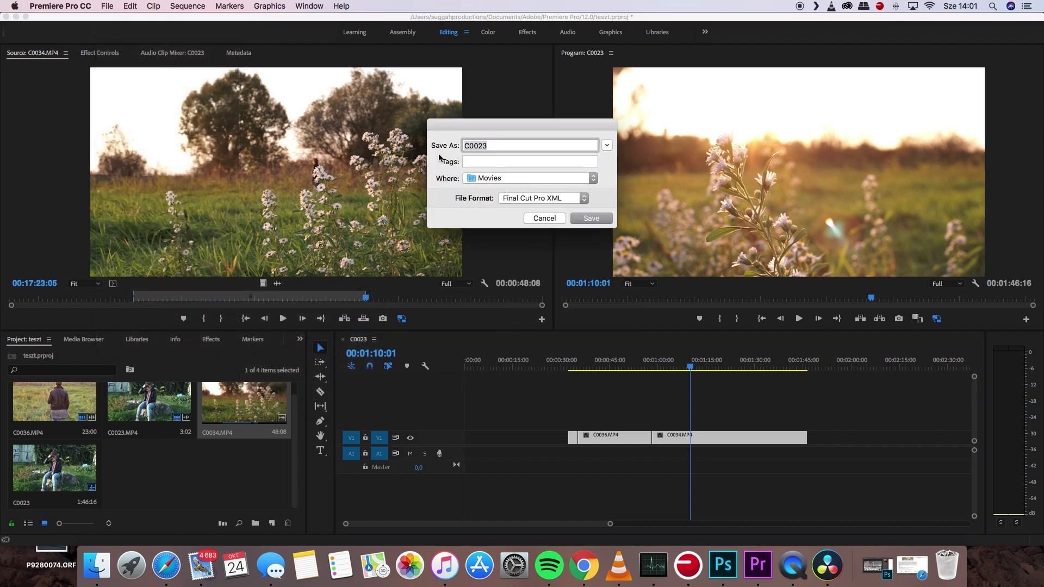
pyautogui.click(593, 178)
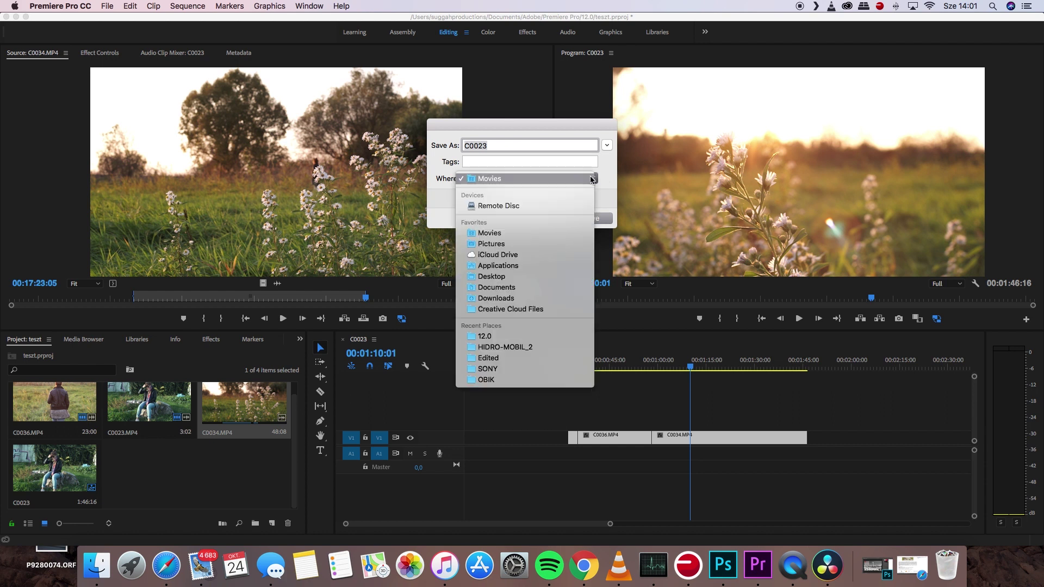
pyautogui.click(592, 179)
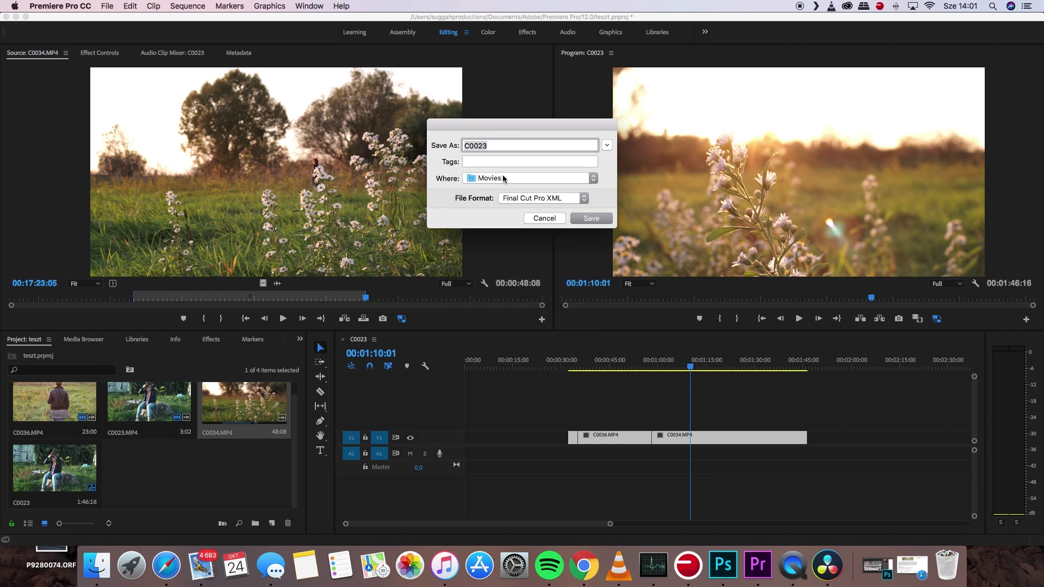
pyautogui.click(594, 219)
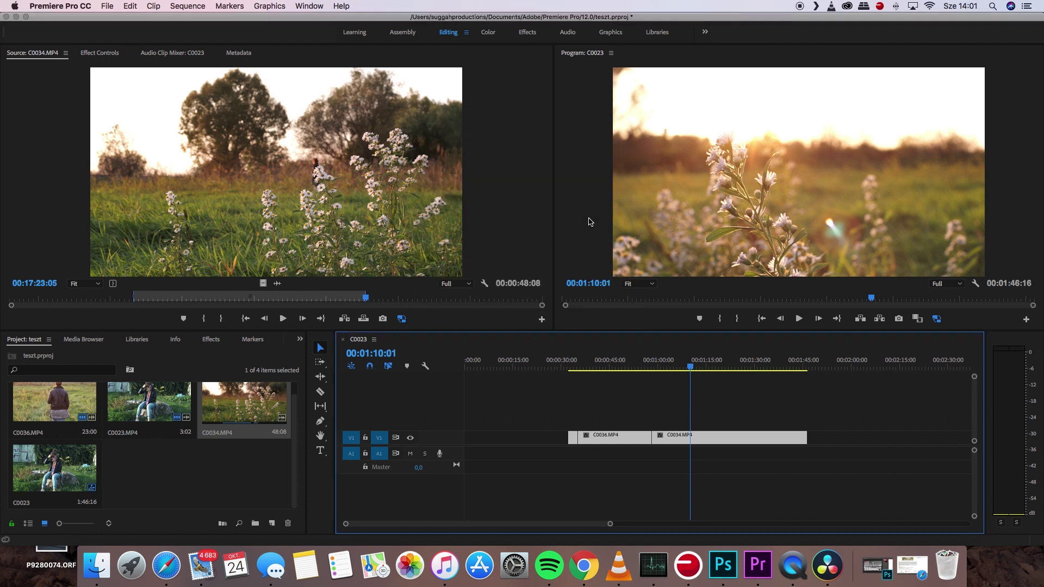
# Switch to DaVinci Resolve and create a new project named teszt
pyautogui.click(828, 566)
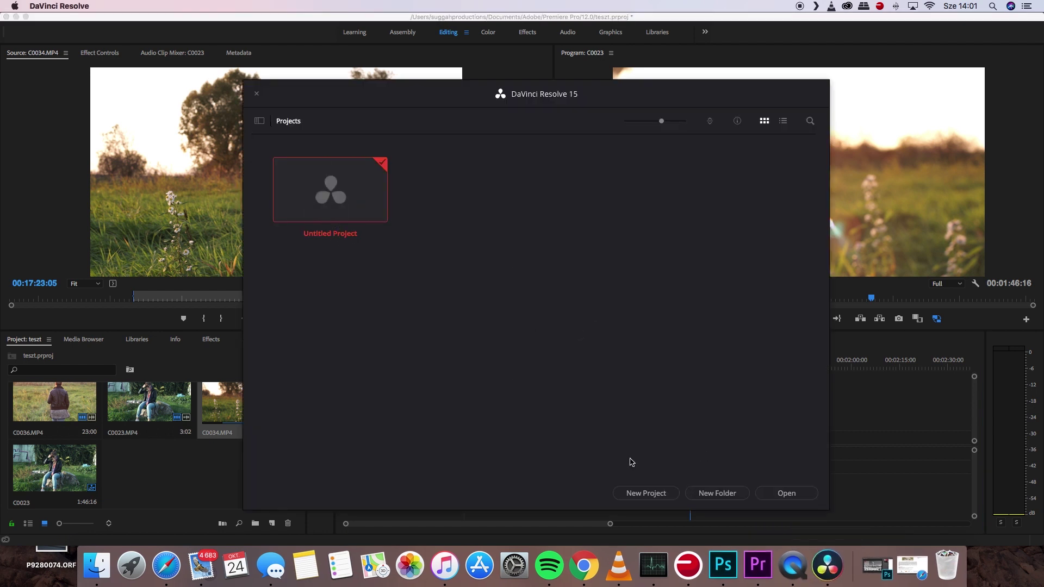
pyautogui.click(638, 492)
pyautogui.write('teszt')
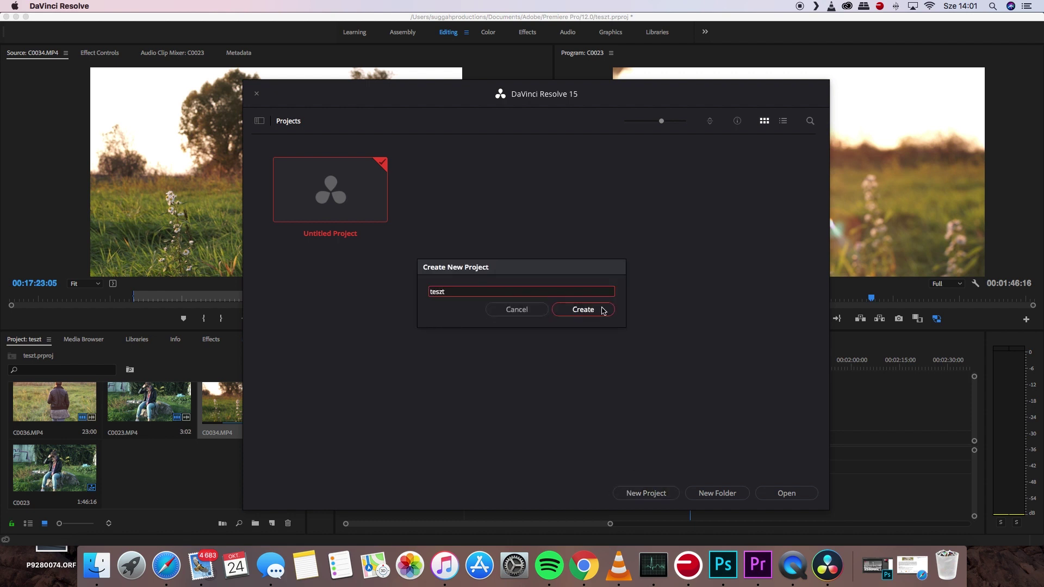
pyautogui.click(601, 310)
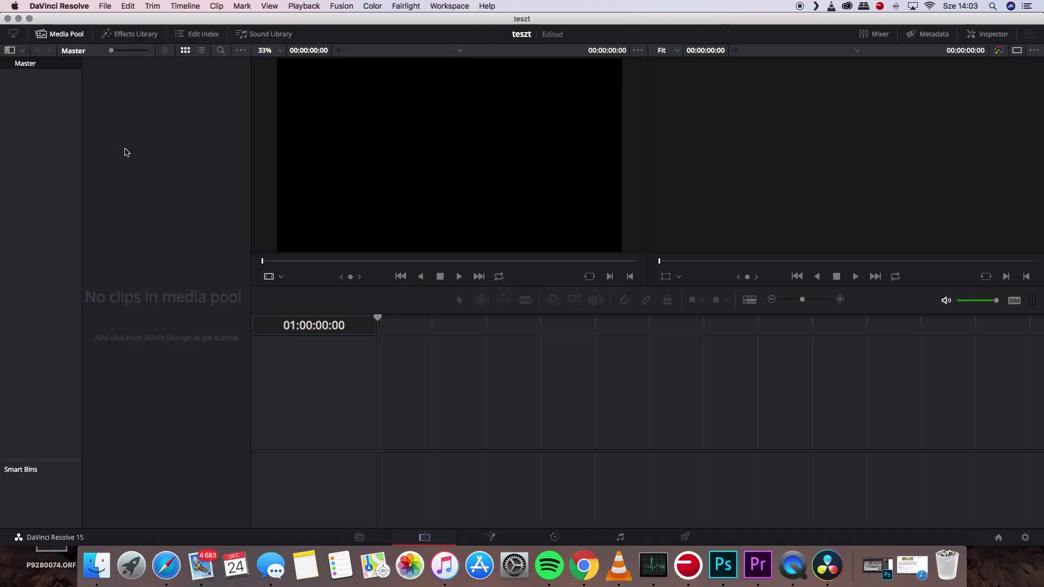
pyautogui.click(103, 8)
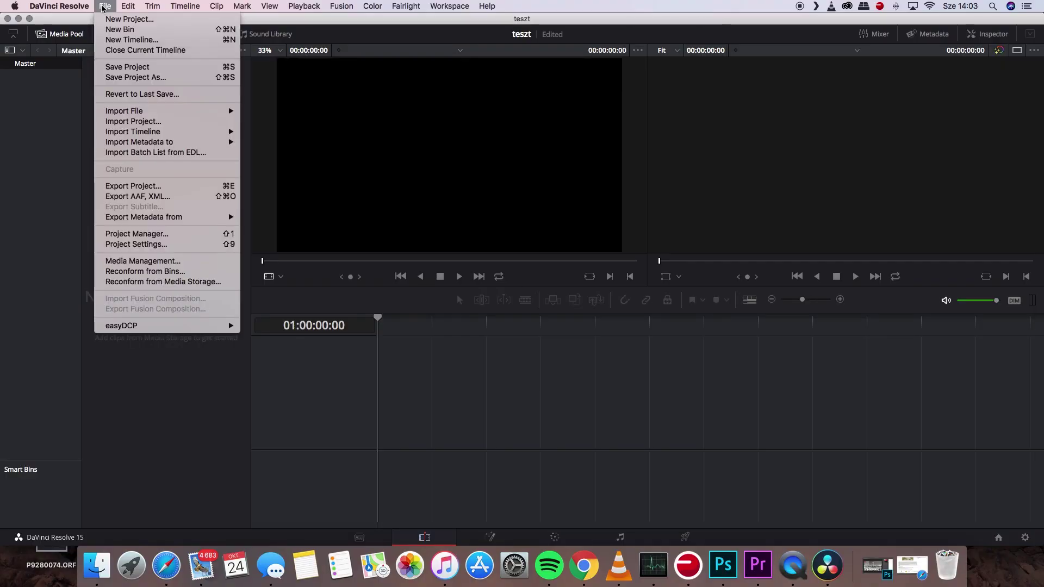
# Import the C0023.xml timeline with mixed frame rate format set to None
pyautogui.moveTo(133, 132)
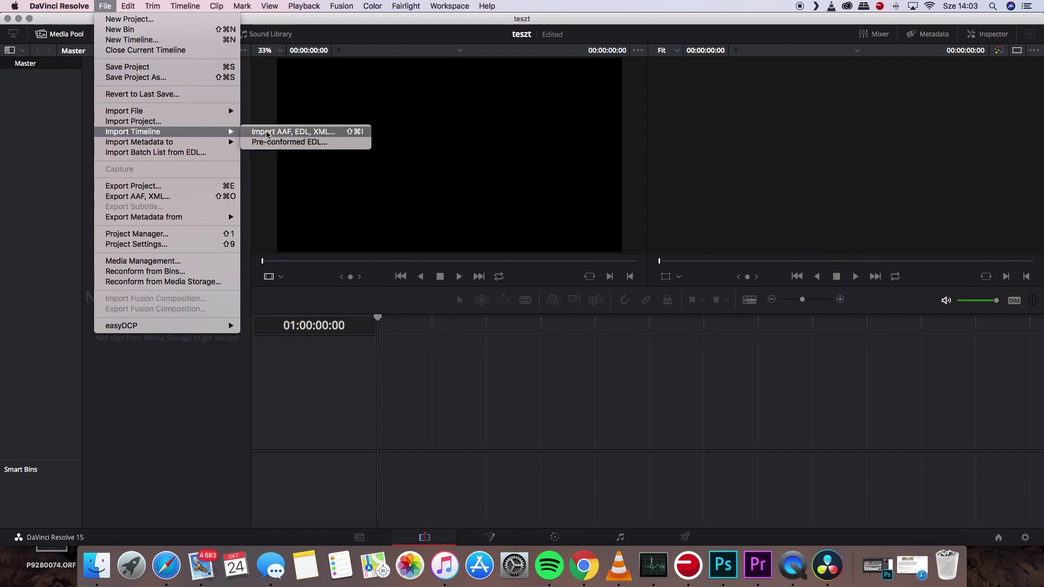
pyautogui.click(305, 137)
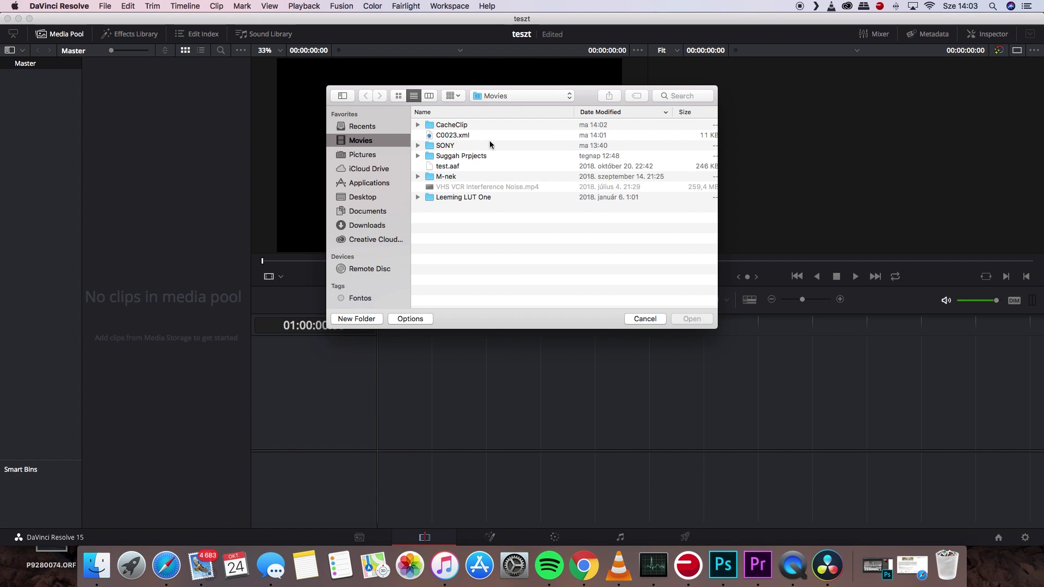
pyautogui.click(460, 138)
pyautogui.doubleClick(460, 137)
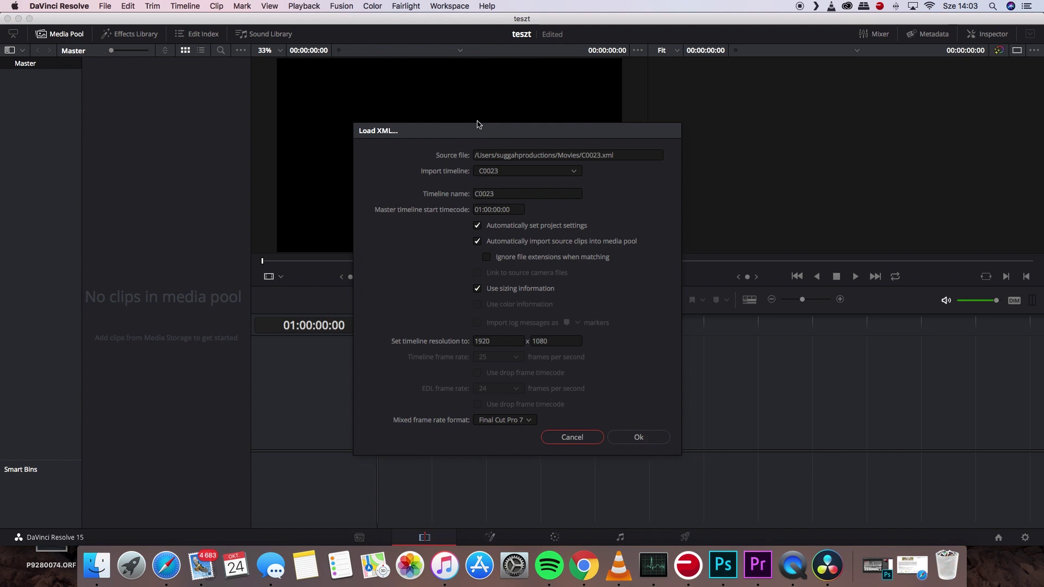
pyautogui.moveTo(494, 140); pyautogui.dragTo(462, 111)
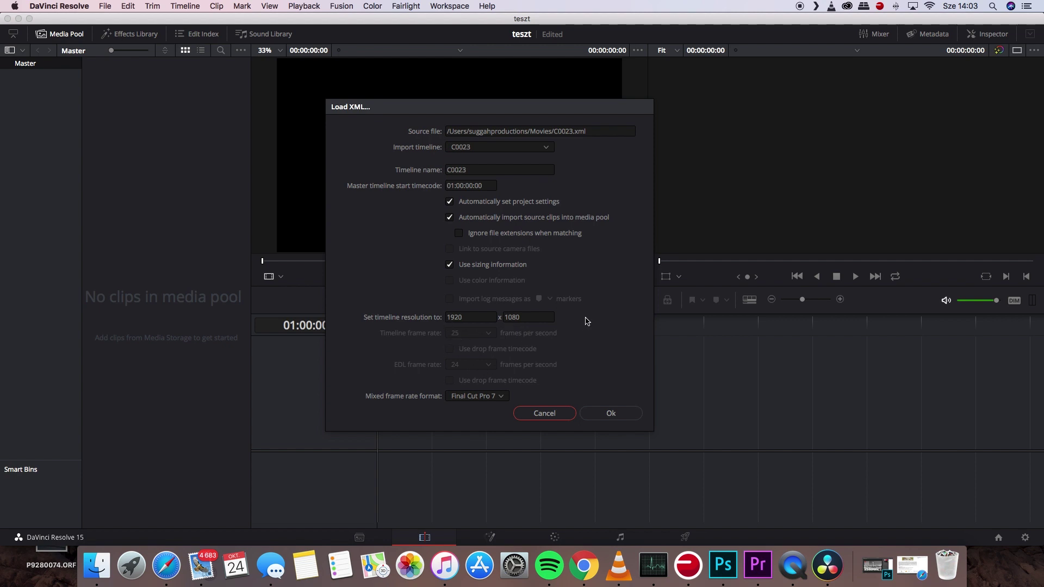
pyautogui.click(499, 400)
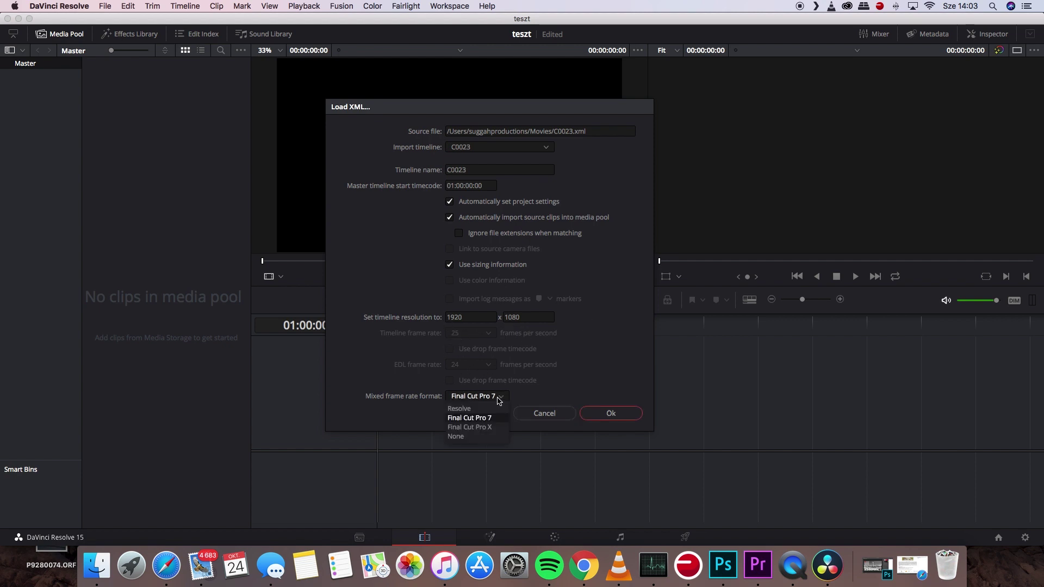
pyautogui.click(457, 438)
pyautogui.click(476, 400)
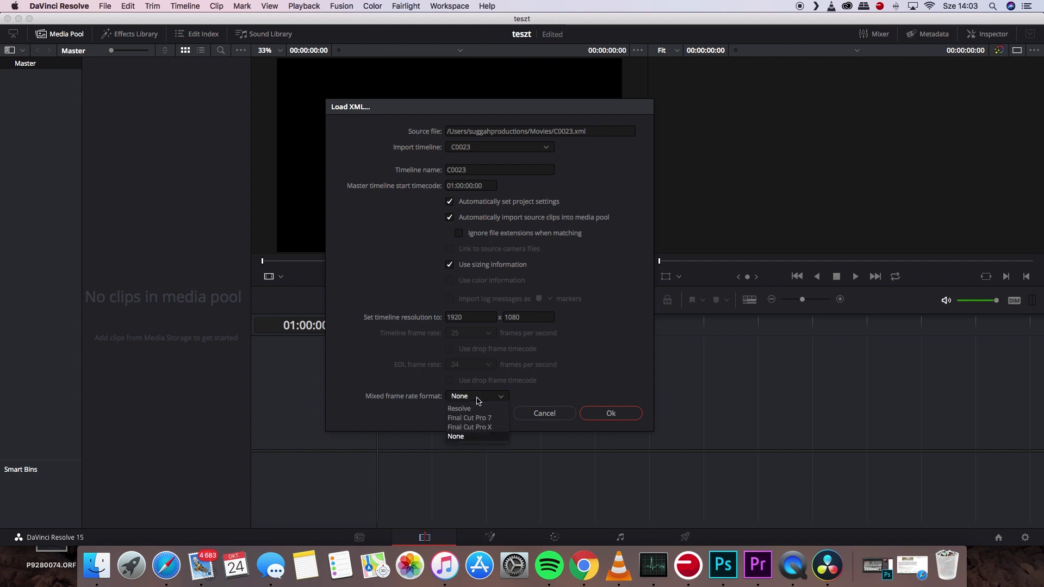
pyautogui.click(477, 401)
pyautogui.click(614, 415)
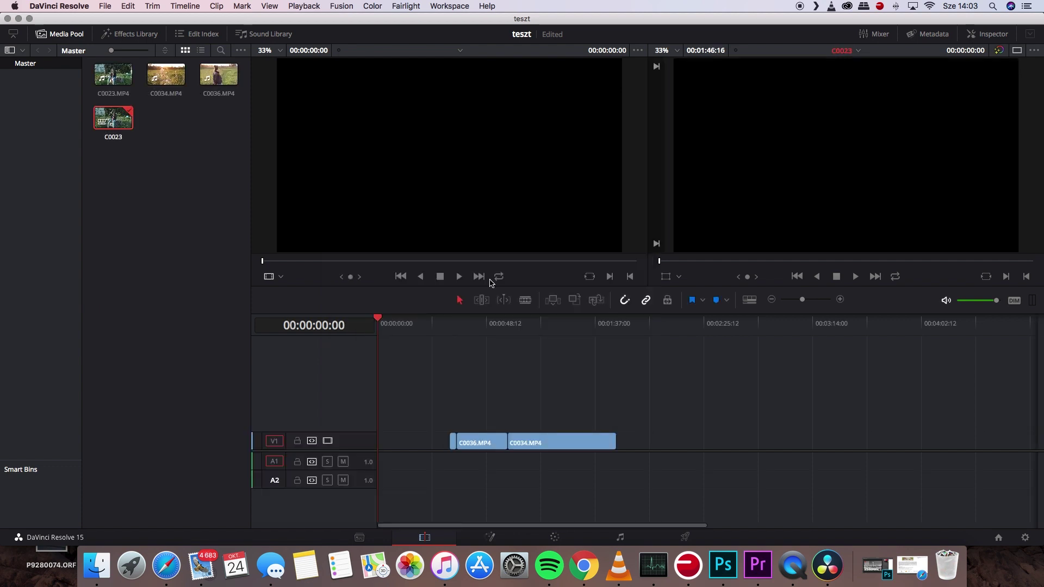
# Scrub the imported clips in the timeline, then move to the Color page
pyautogui.moveTo(472, 324)
pyautogui.mouseDown()
pyautogui.moveTo(454, 344)
pyautogui.moveTo(501, 367)
pyautogui.mouseUp()
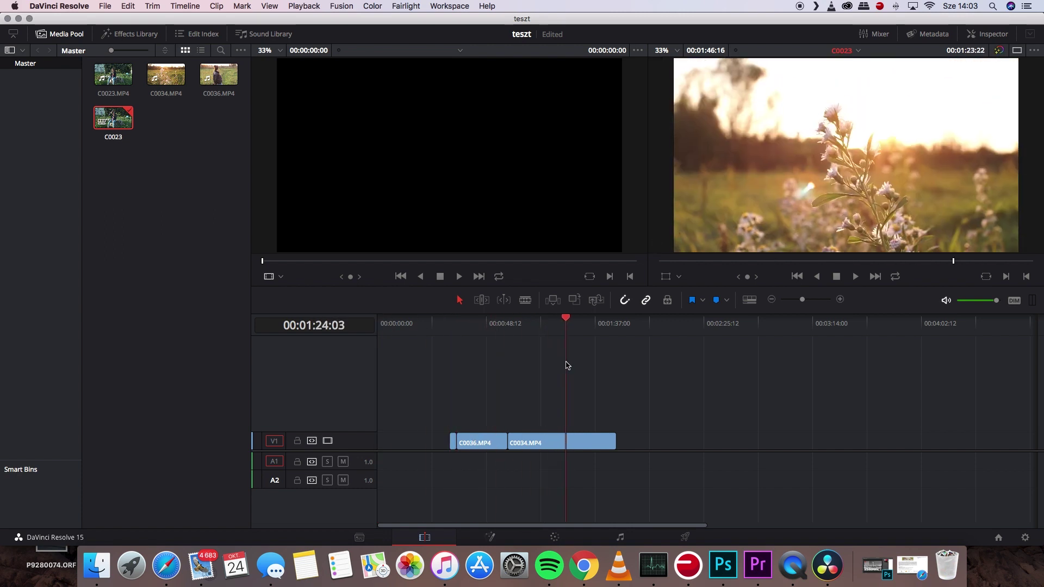
pyautogui.moveTo(501, 367); pyautogui.dragTo(438, 377)
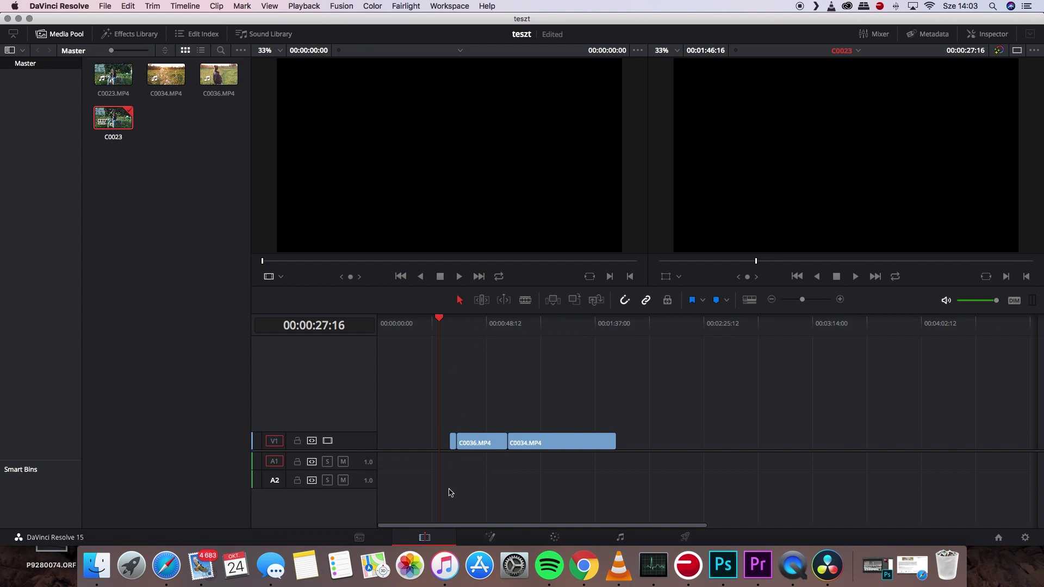
pyautogui.click(555, 537)
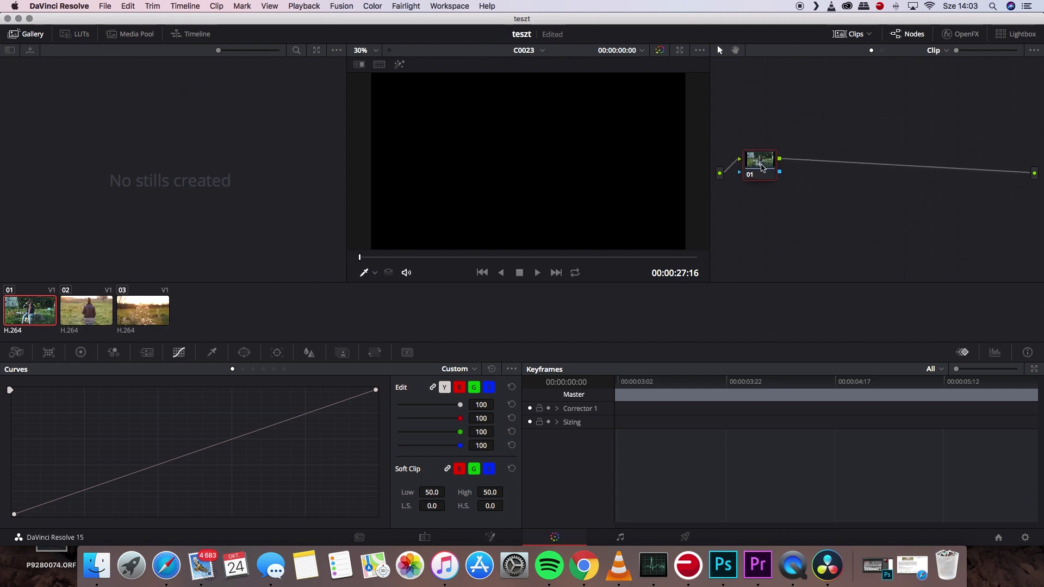
# Add serial node 02 and apply the Rec709 Fujifilm 3513DI D65 film-look 3D LUT
pyautogui.hotkey('alt', 's')
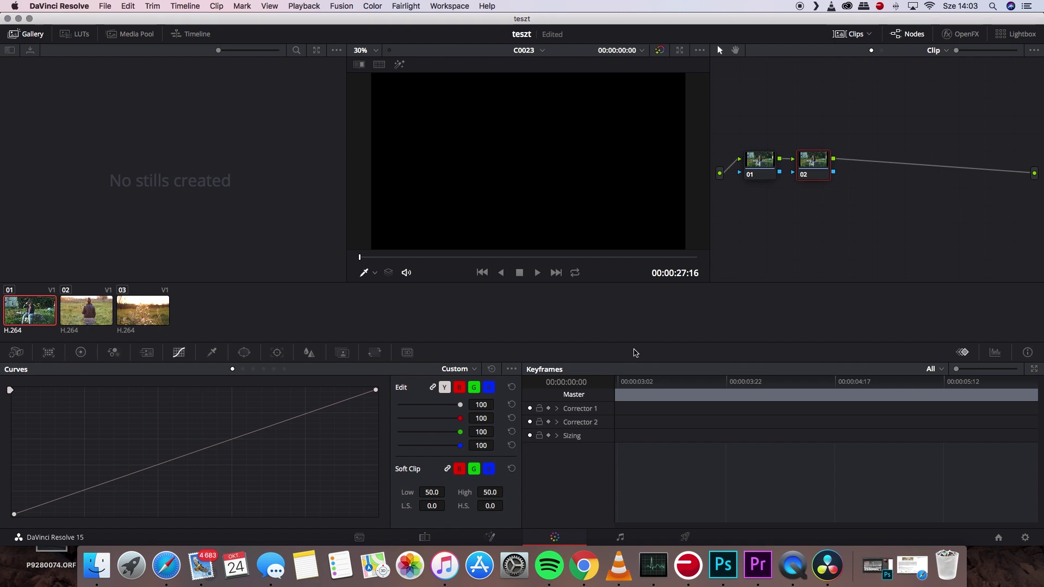
pyautogui.rightClick(819, 168)
pyautogui.moveTo(877, 274)
pyautogui.moveTo(842, 289)
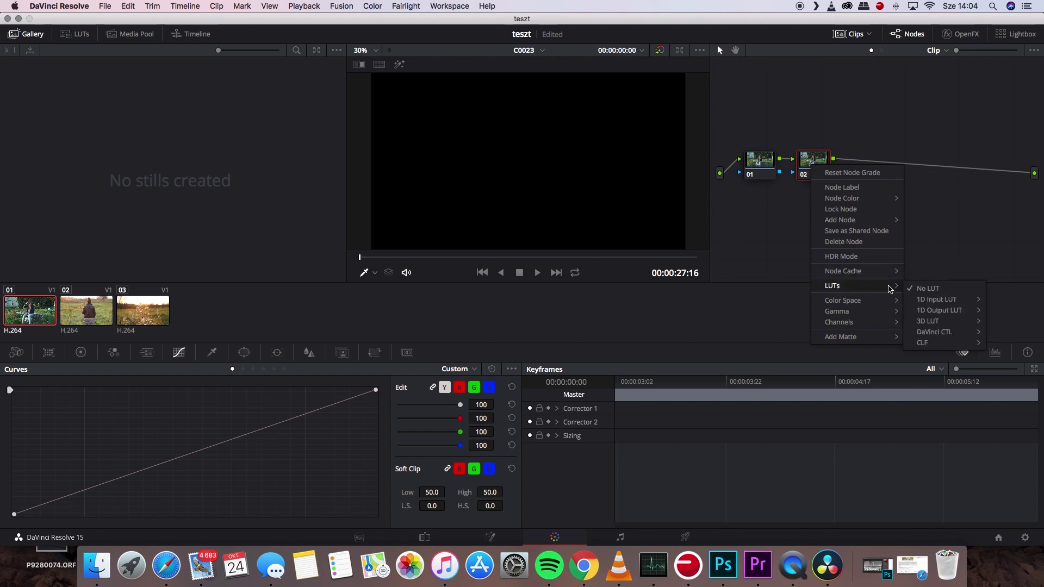
pyautogui.moveTo(930, 321)
pyautogui.moveTo(828, 350)
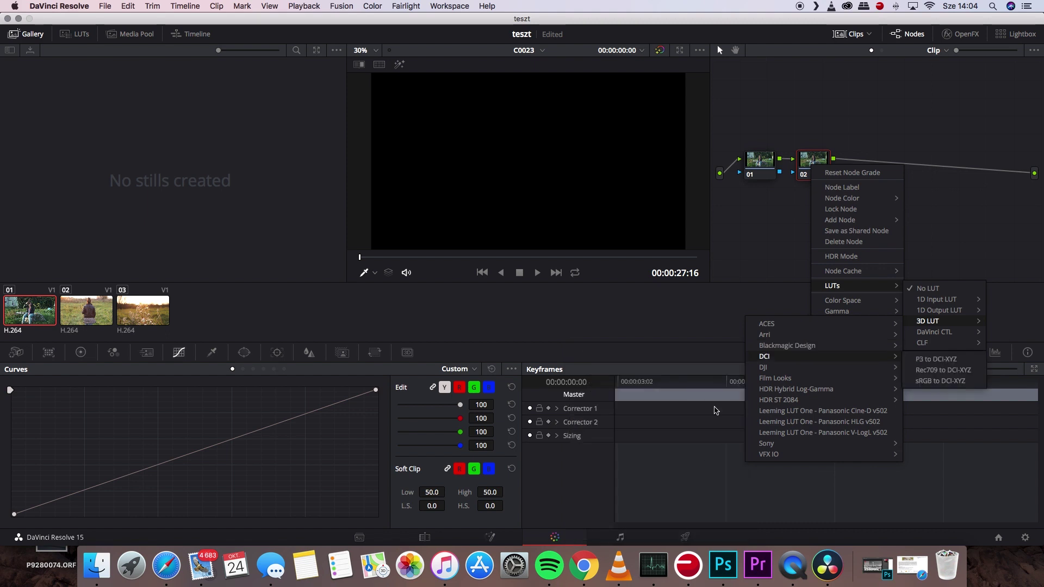
pyautogui.moveTo(800, 395)
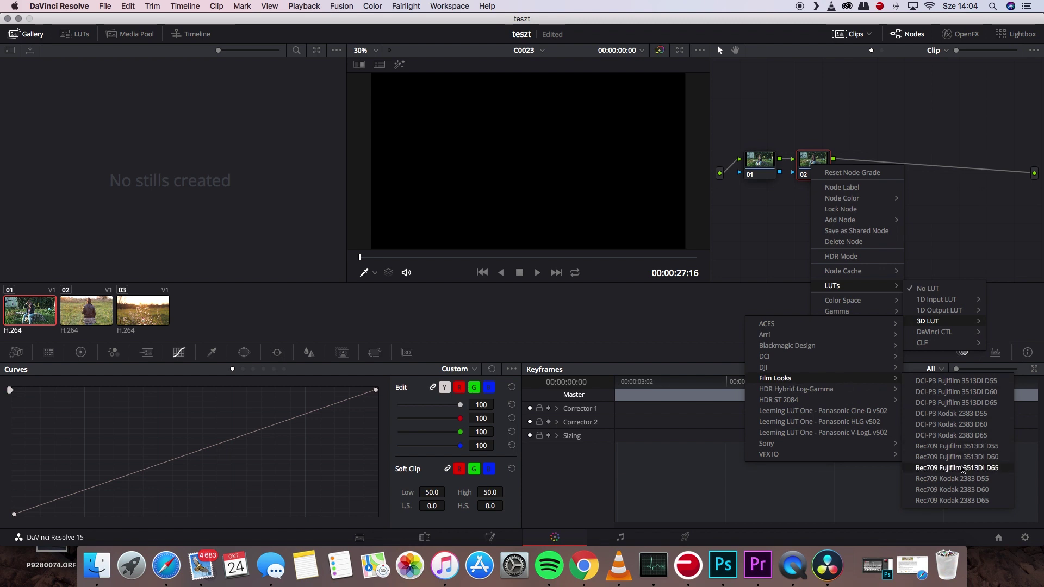
pyautogui.click(963, 468)
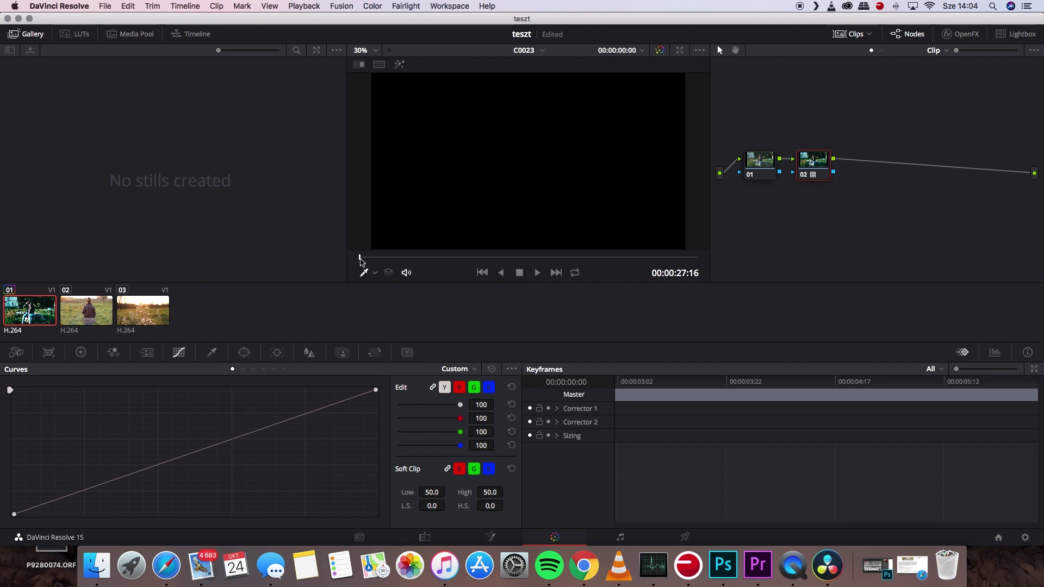
# Lower node 02's Key Output Gain to 0.300 to soften the LUT
pyautogui.moveTo(360, 261); pyautogui.dragTo(405, 265)
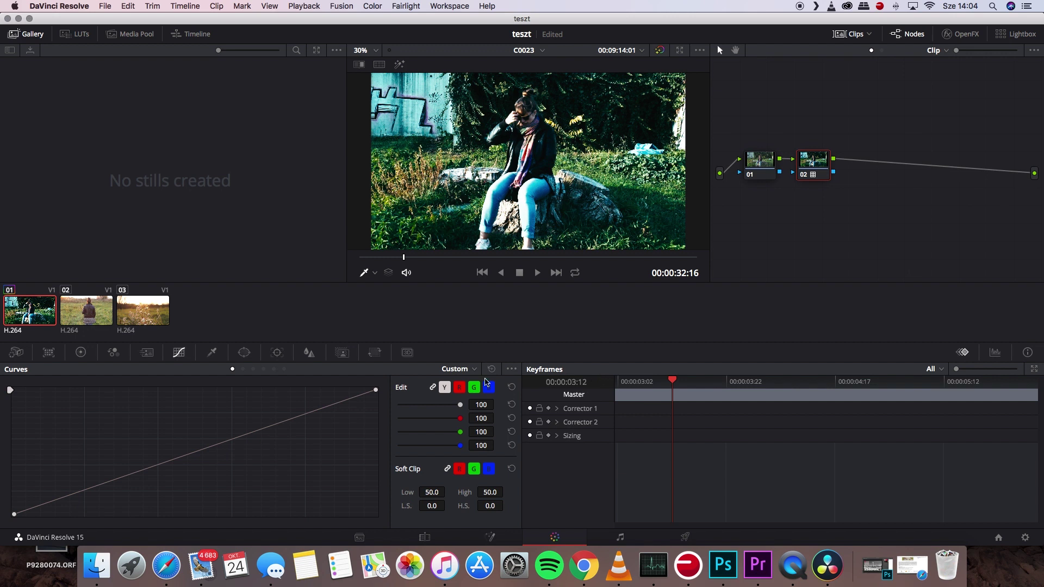
pyautogui.click(341, 353)
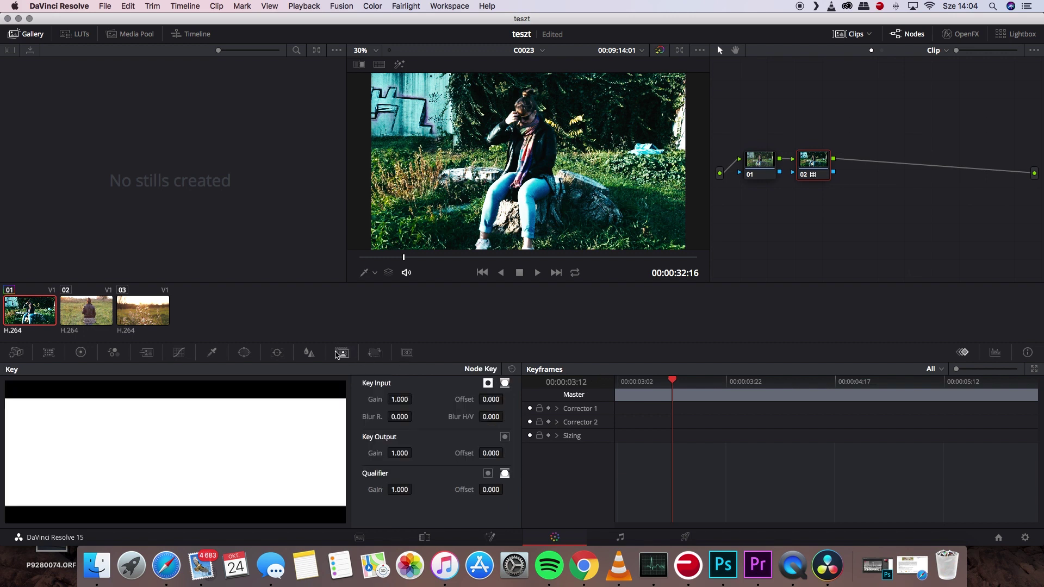
pyautogui.moveTo(415, 453); pyautogui.dragTo(415, 453)
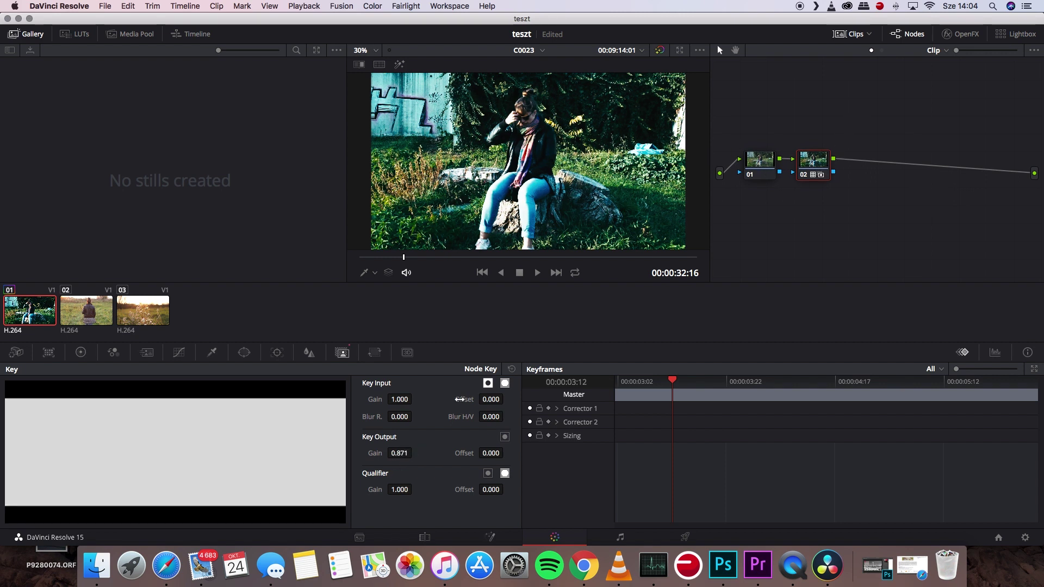
pyautogui.moveTo(415, 453); pyautogui.dragTo(415, 454)
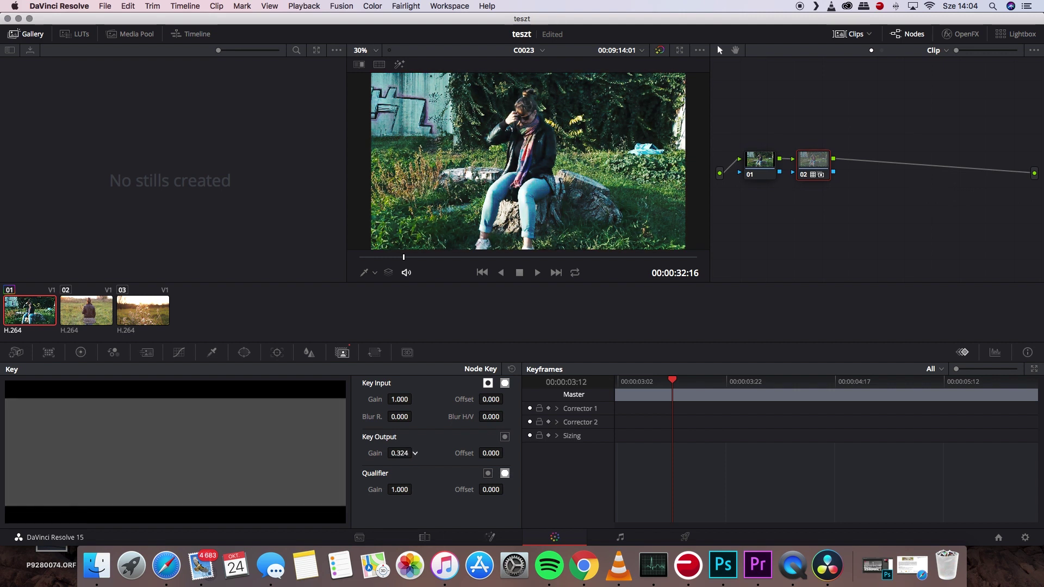
pyautogui.moveTo(415, 454); pyautogui.dragTo(415, 453)
# Add node 03 and draw an S-curve darkening shadows and lifting highlights
pyautogui.hotkey('alt', 's')
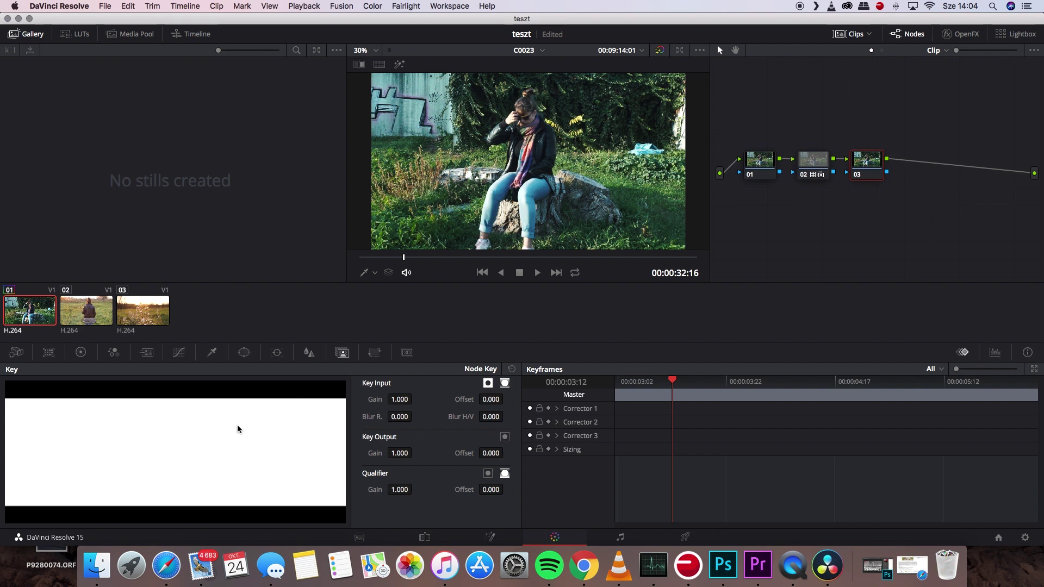
pyautogui.click(81, 354)
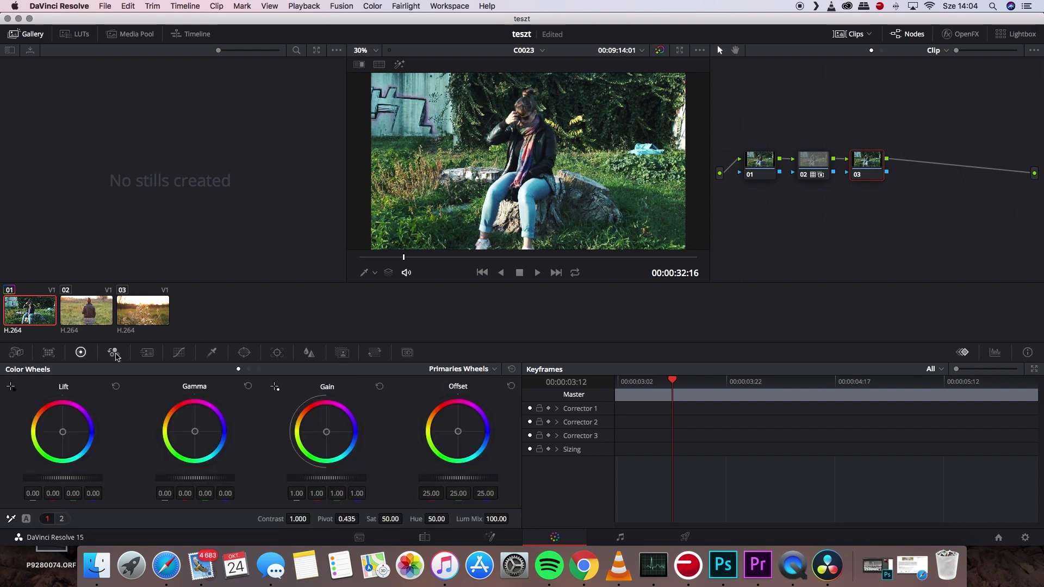
pyautogui.click(179, 353)
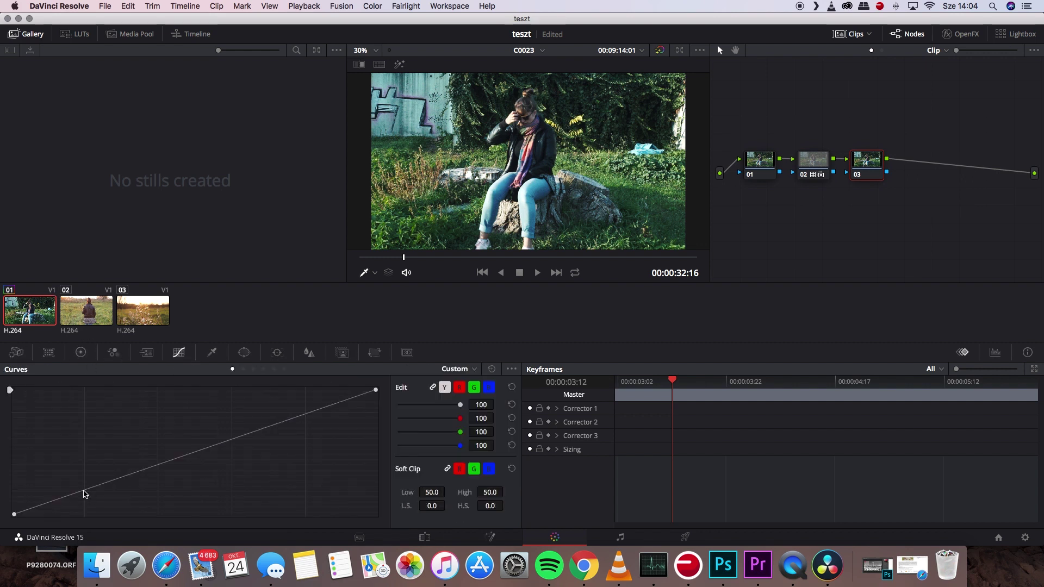
pyautogui.moveTo(84, 493); pyautogui.dragTo(88, 496)
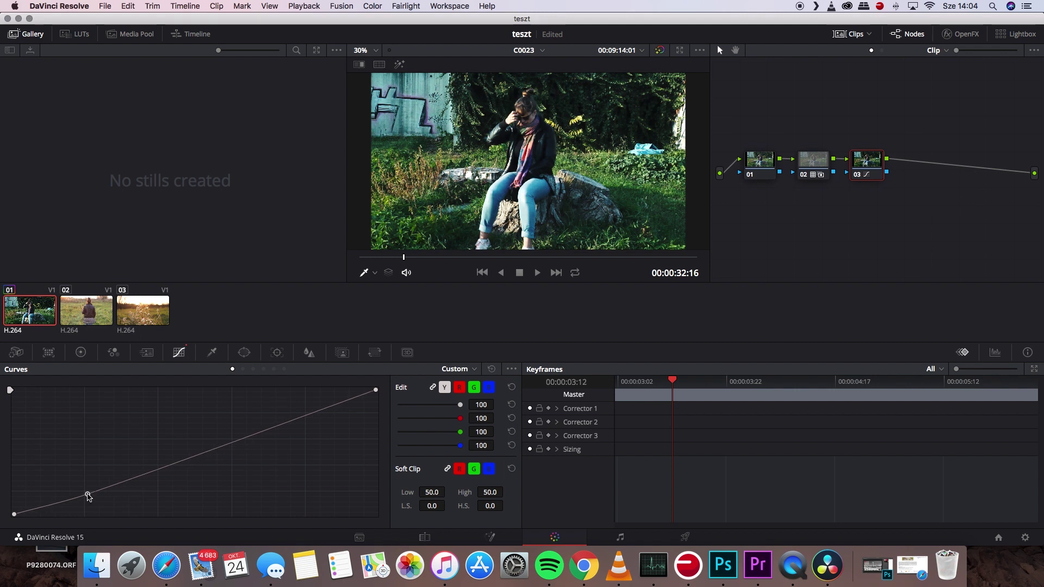
pyautogui.moveTo(308, 418); pyautogui.dragTo(300, 412)
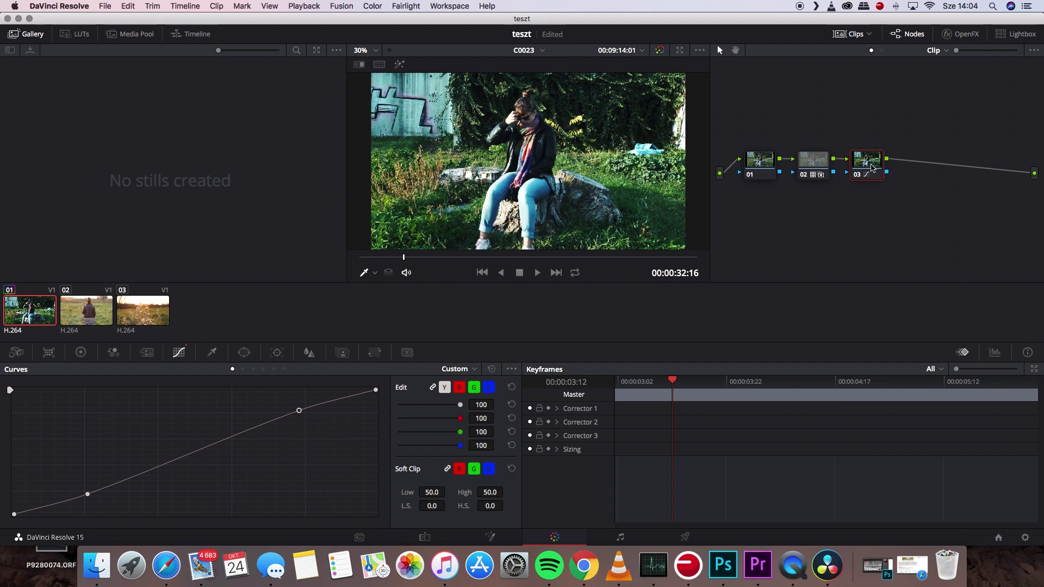
# Grab the first clip's grade as gallery still 1.1.1
pyautogui.rightClick(463, 131)
pyautogui.moveTo(517, 156)
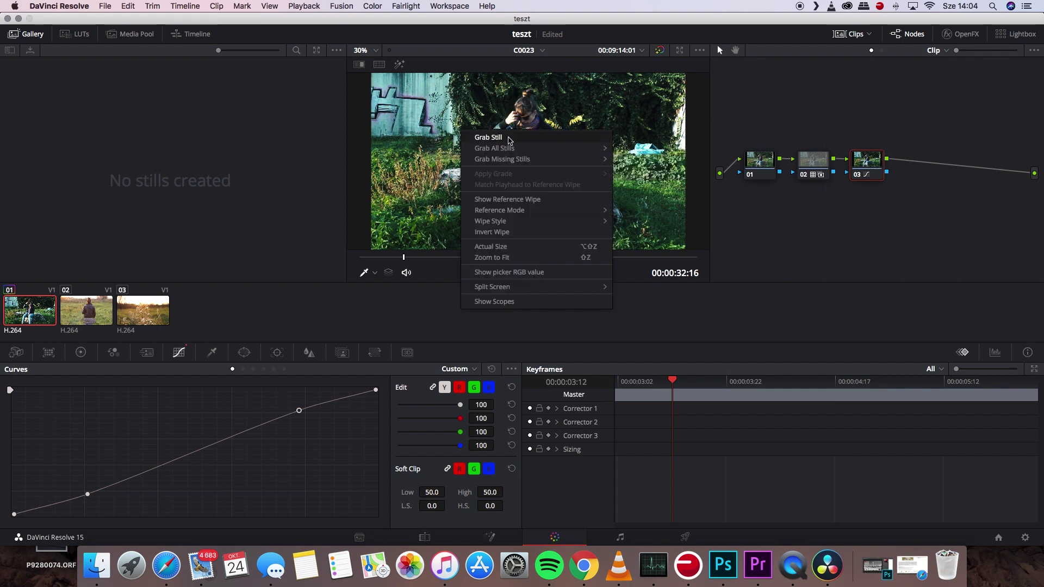
pyautogui.click(512, 137)
# Apply the still's grade to clips 02 and 03 and check the result
pyautogui.click(87, 315)
pyautogui.rightClick(62, 80)
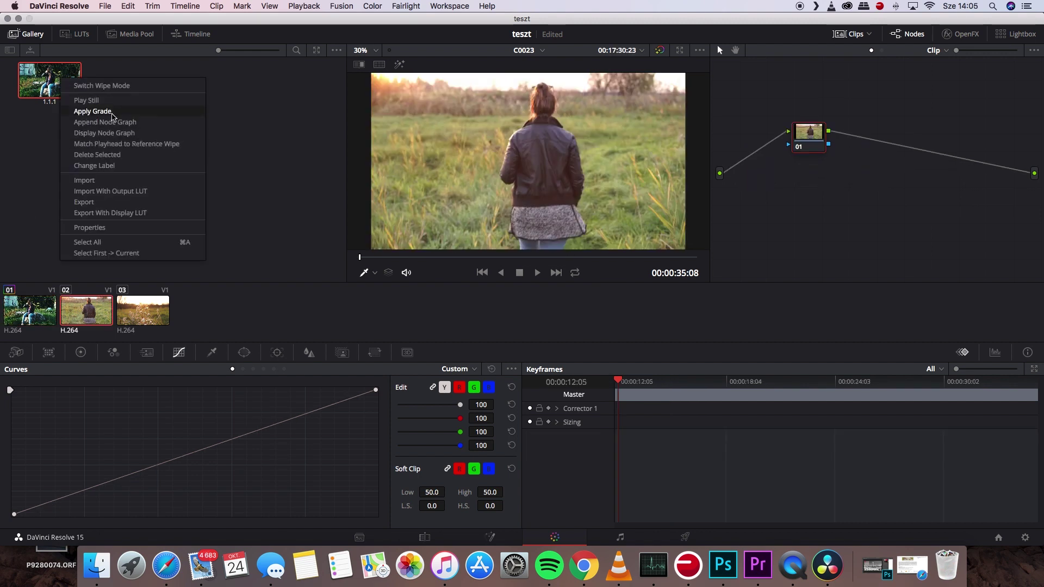
pyautogui.click(103, 112)
pyautogui.click(136, 320)
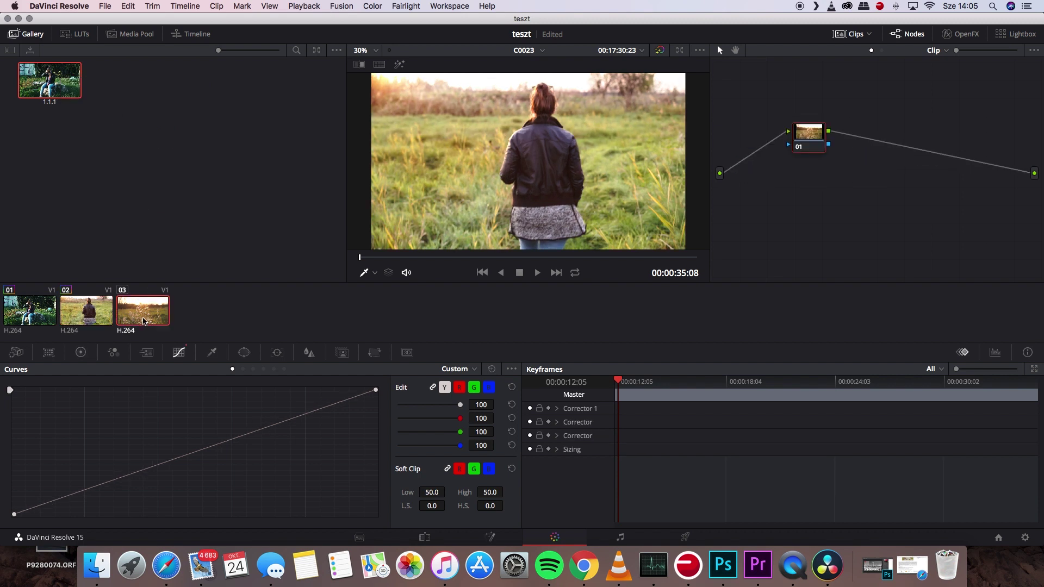
pyautogui.rightClick(52, 75)
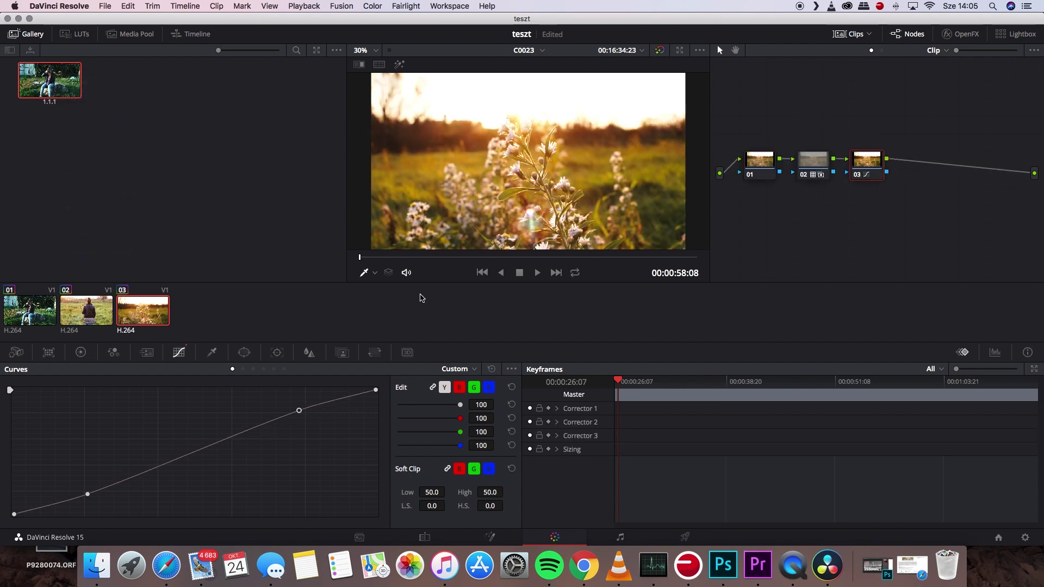
pyautogui.moveTo(364, 261); pyautogui.dragTo(645, 278)
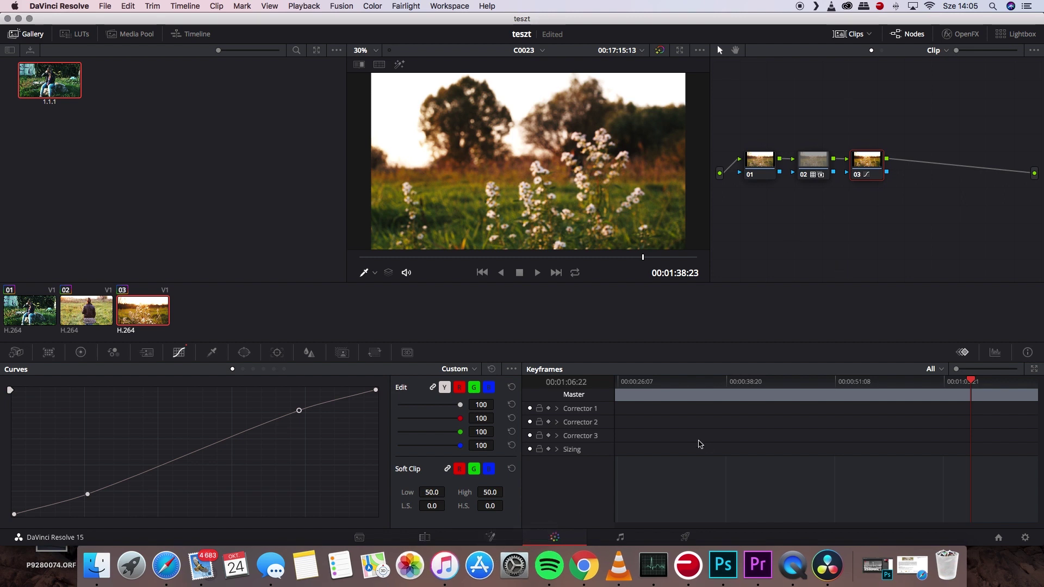
# On the Deliver page, select the Premiere XML render preset
pyautogui.click(686, 538)
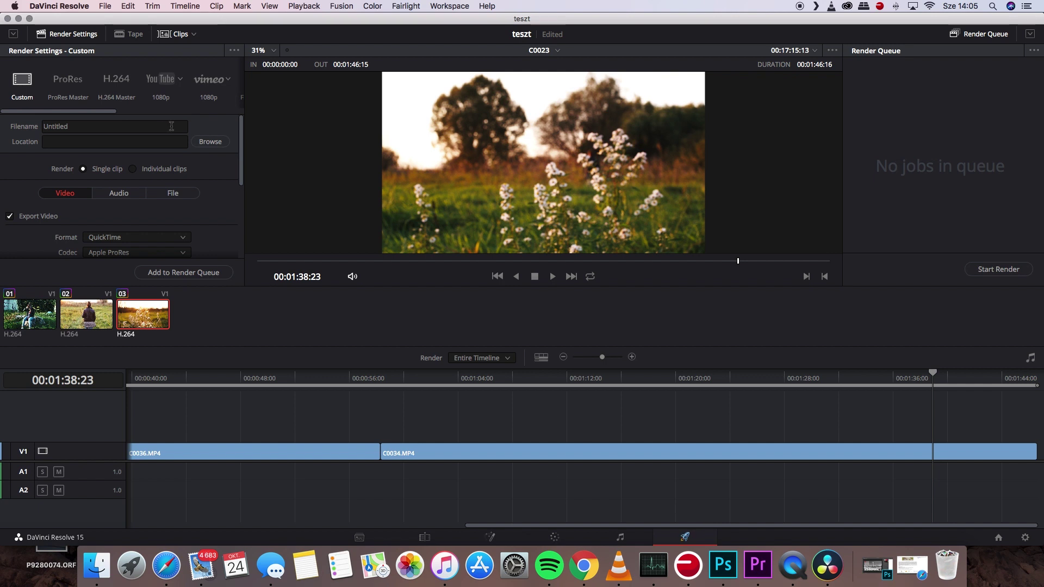
pyautogui.hscroll(3, 184, 98)
pyautogui.hscroll(3, 184, 97)
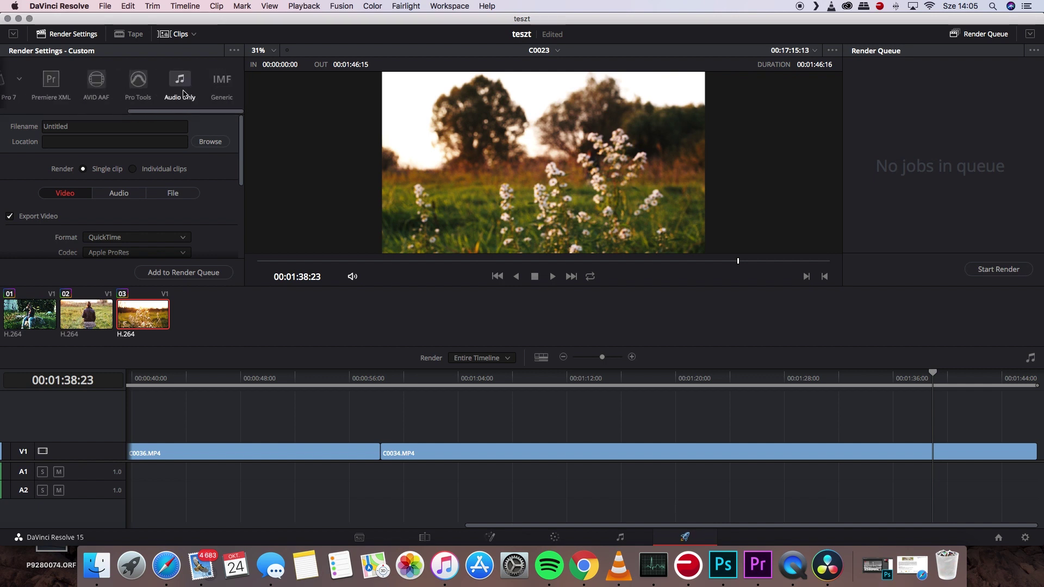
pyautogui.hscroll(-2, 98, 84)
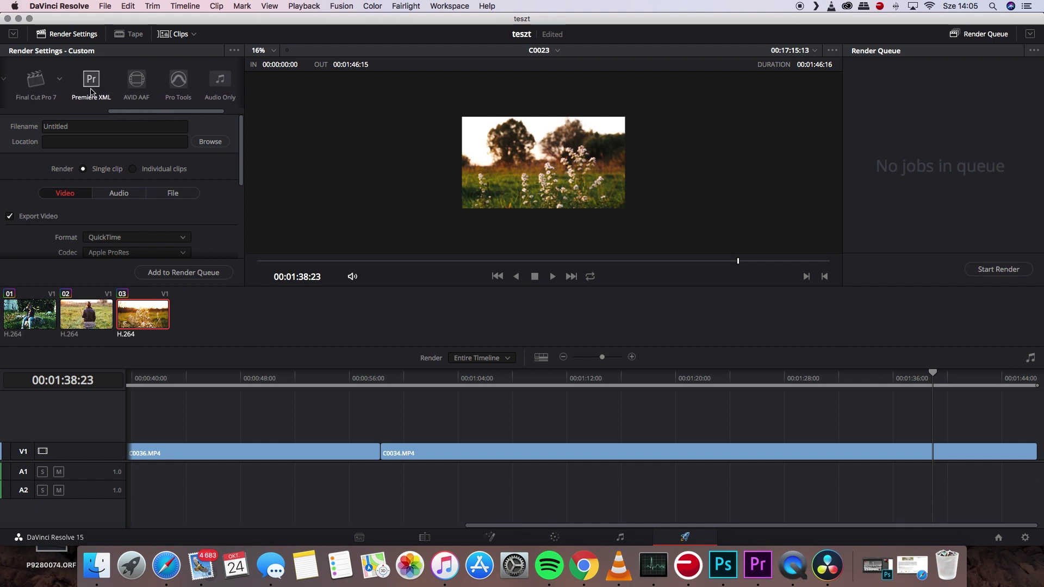
pyautogui.click(98, 85)
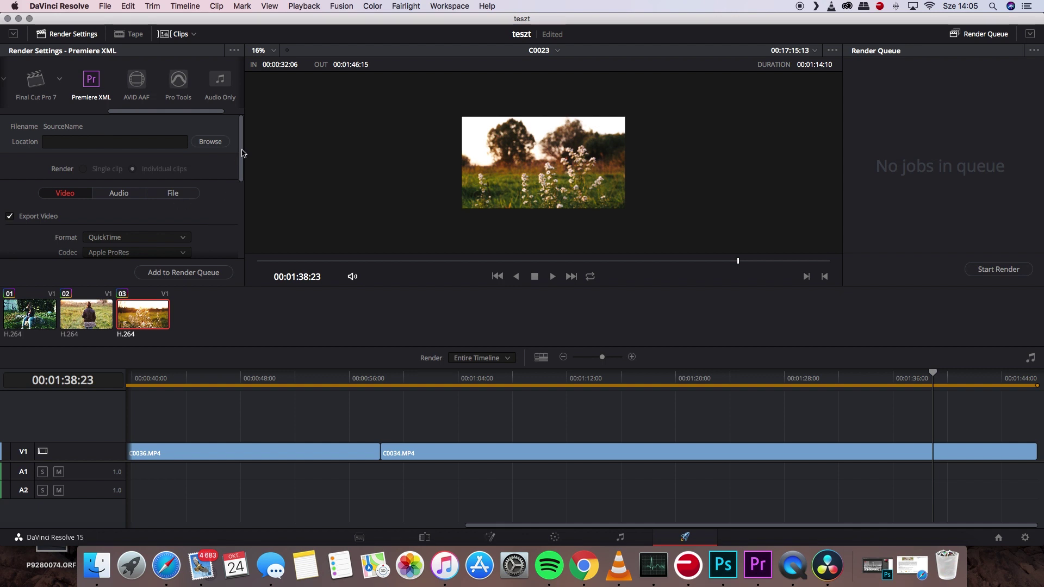
pyautogui.moveTo(242, 153); pyautogui.dragTo(234, 188)
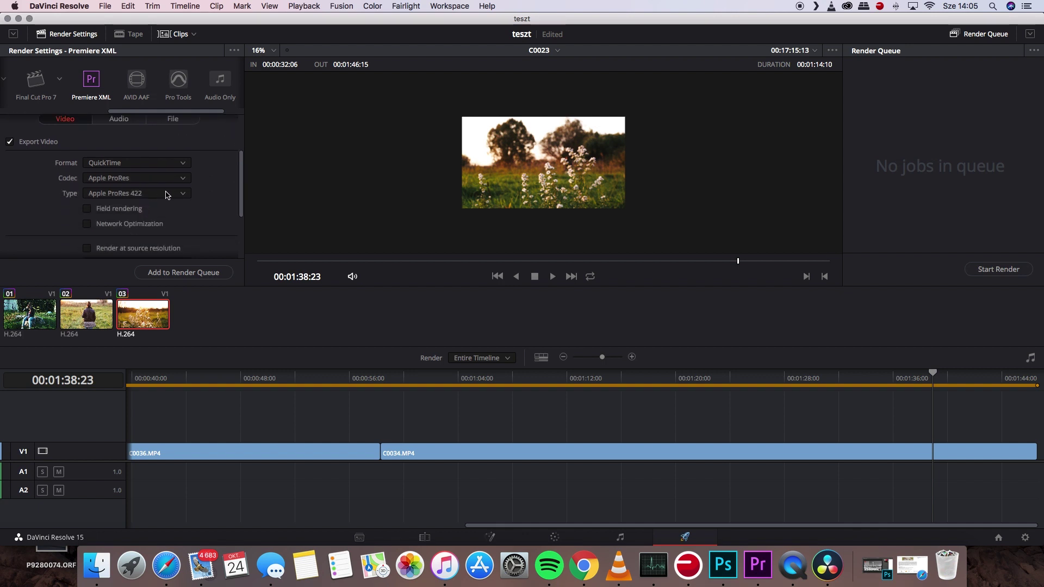
pyautogui.moveTo(239, 181)
pyautogui.mouseDown()
pyautogui.moveTo(244, 219)
pyautogui.moveTo(236, 182)
pyautogui.mouseUp()
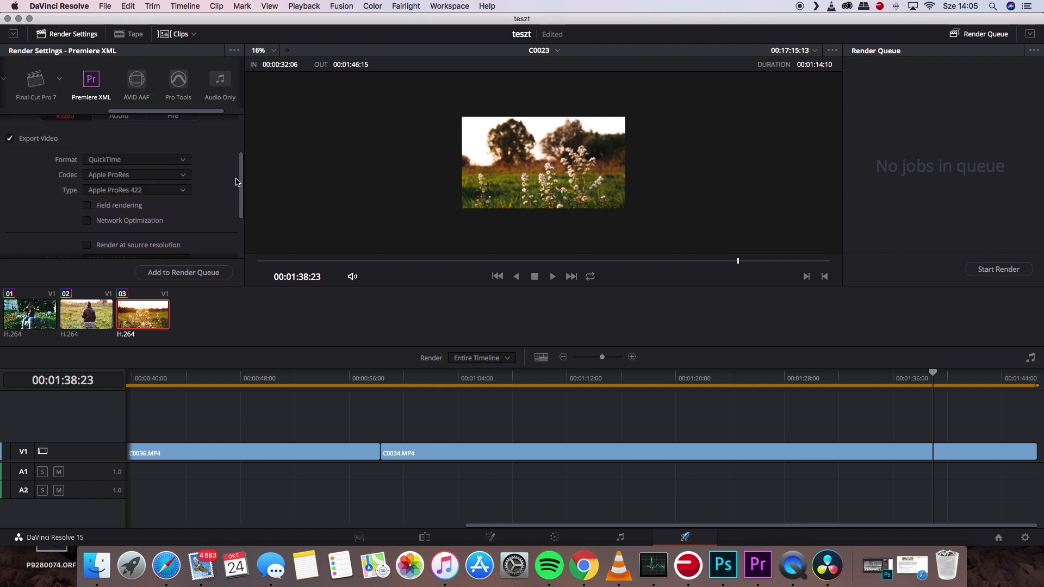
# Switch the video format to MP4, then back to QuickTime
pyautogui.click(173, 161)
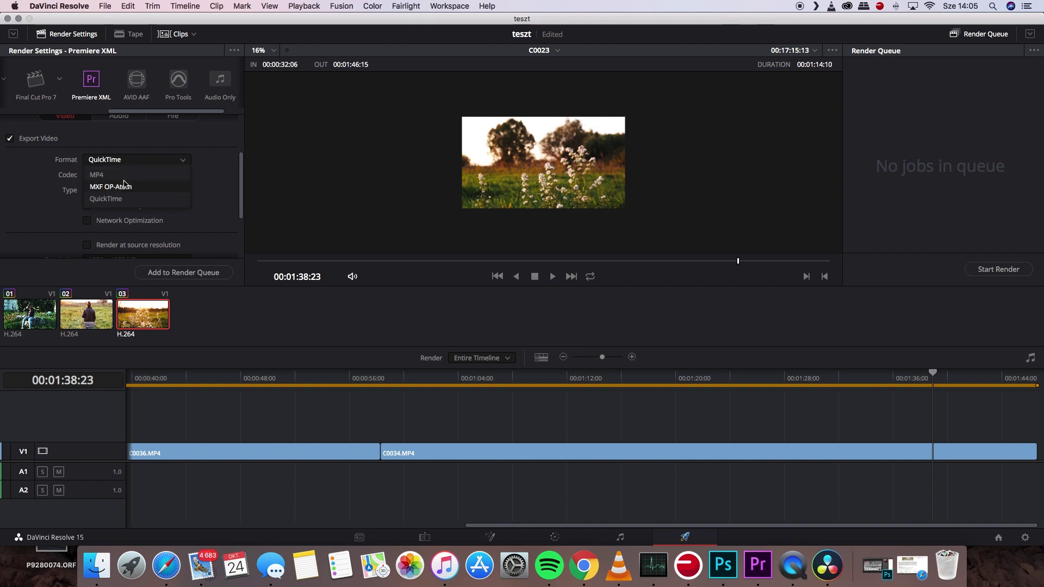
pyautogui.click(137, 161)
pyautogui.click(124, 165)
pyautogui.click(116, 176)
pyautogui.click(142, 161)
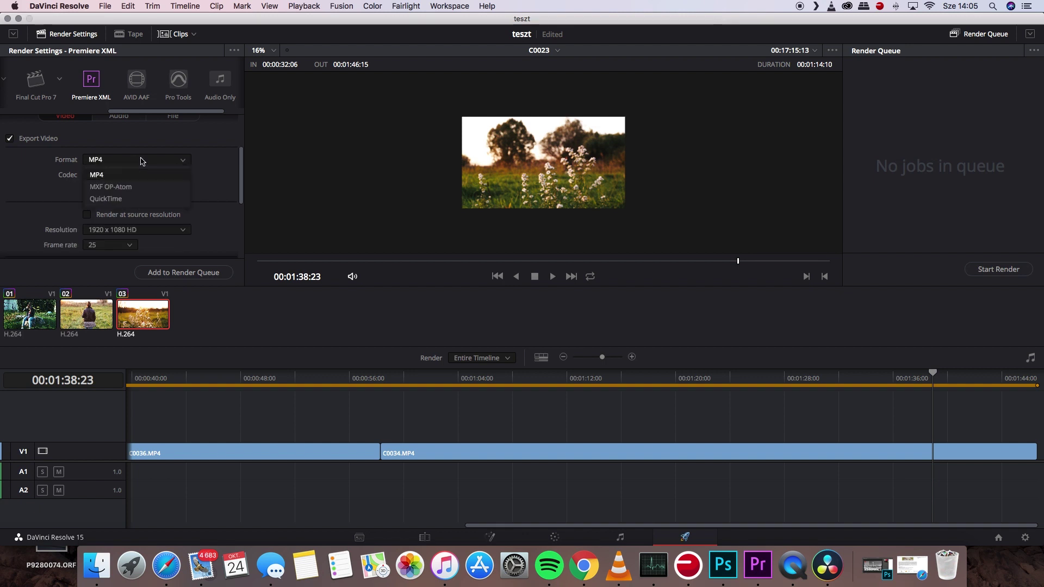
pyautogui.click(106, 198)
pyautogui.scroll(-5, 211, 184)
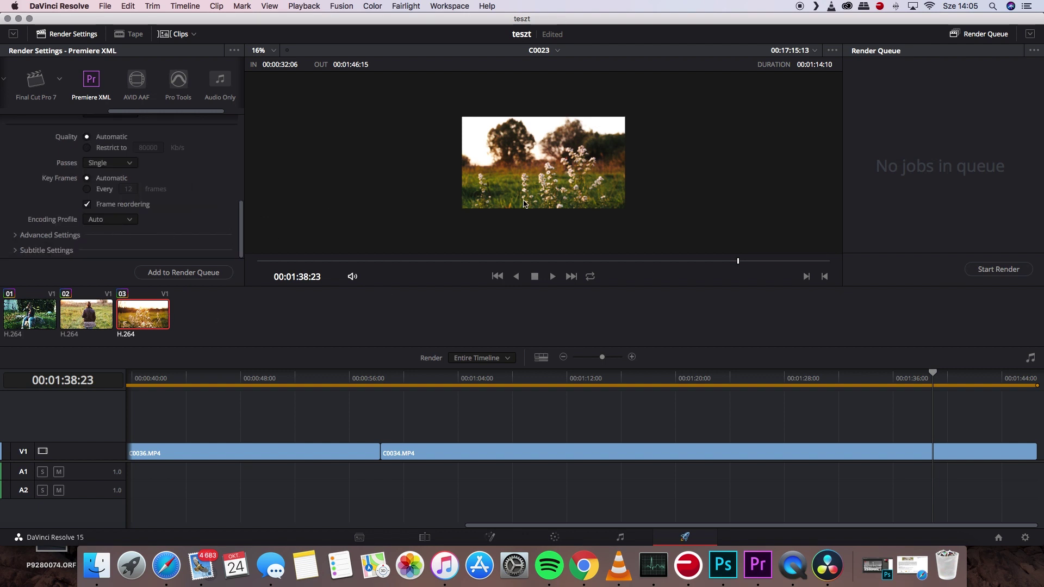
# Queue the Premiere XML job to Movies, render it, then switch to Premiere Pro
pyautogui.click(184, 273)
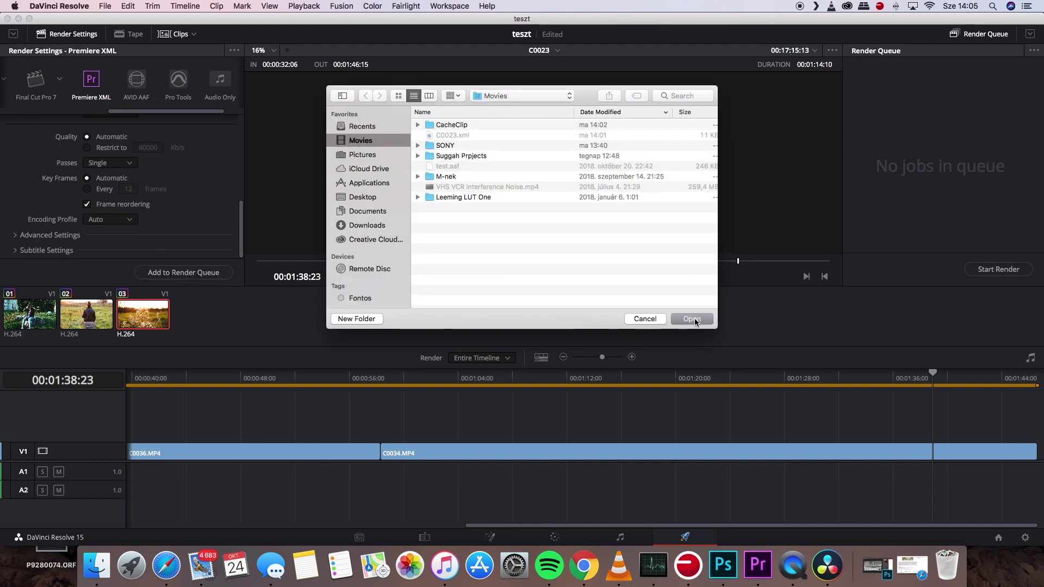
pyautogui.click(696, 320)
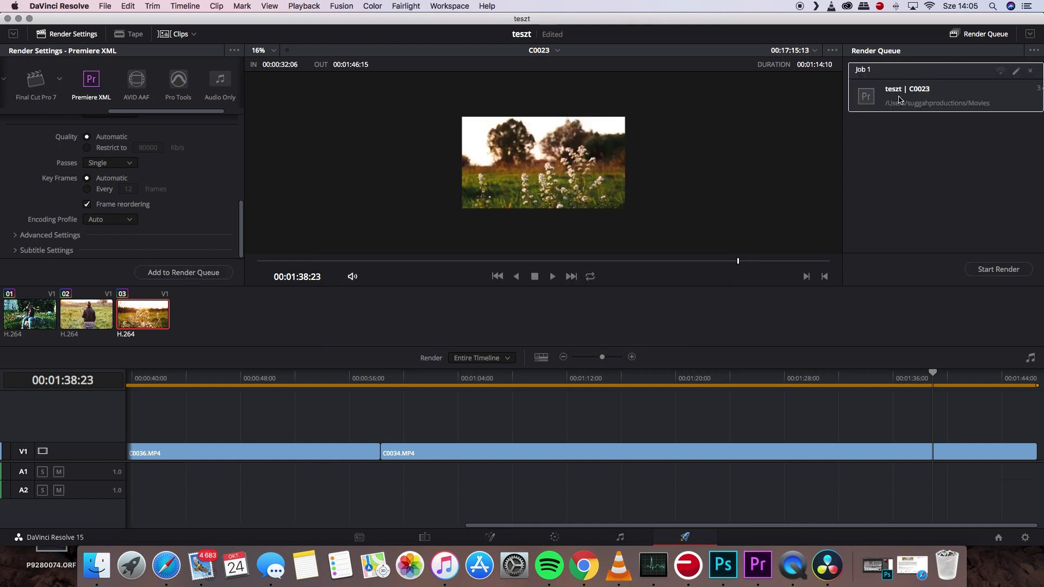
pyautogui.click(985, 272)
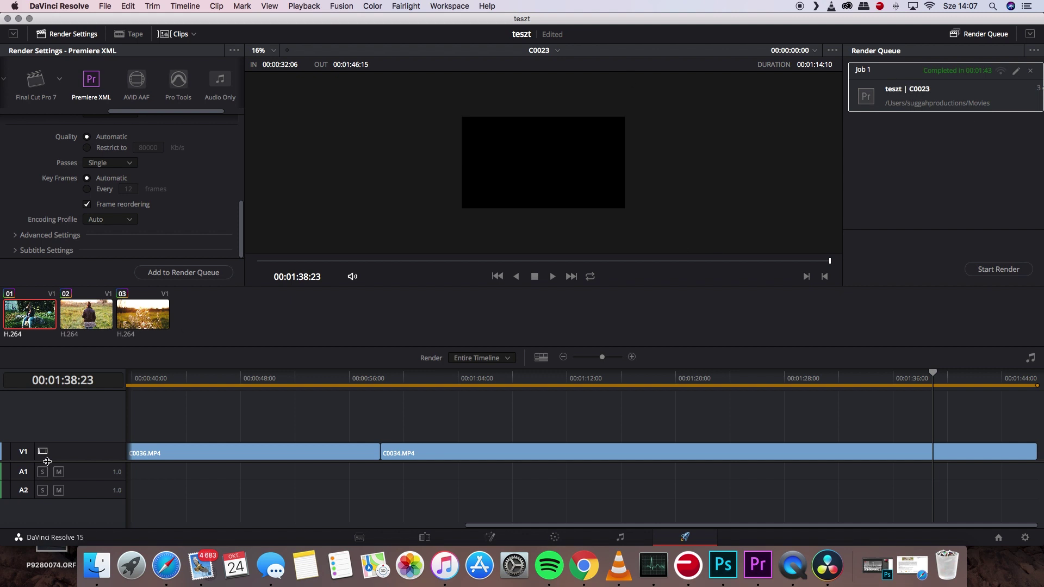
pyautogui.click(760, 574)
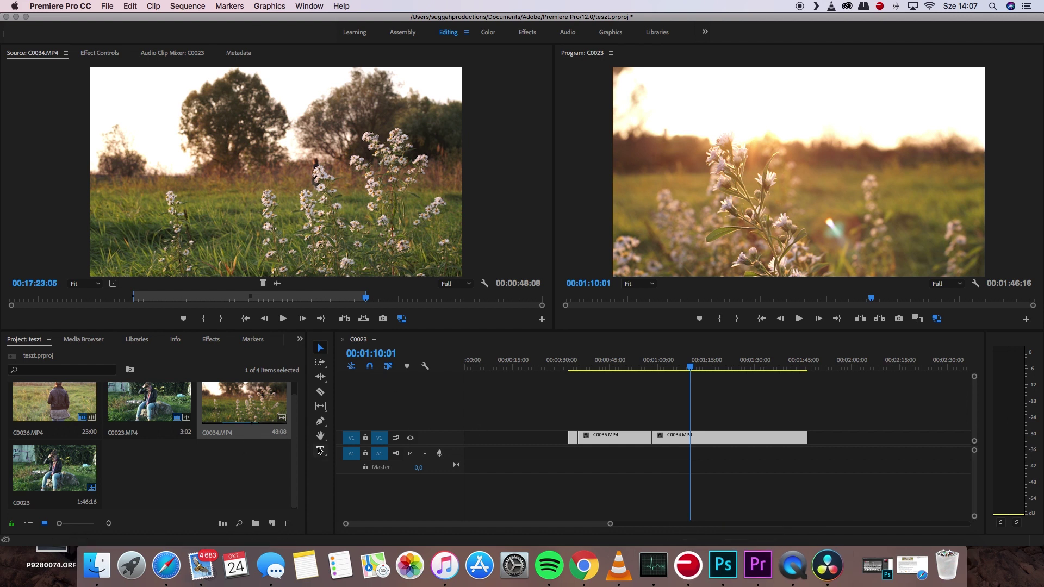
# Import C0023.20181024140742.xml from Movies into the Premiere Pro project
pyautogui.rightClick(145, 483)
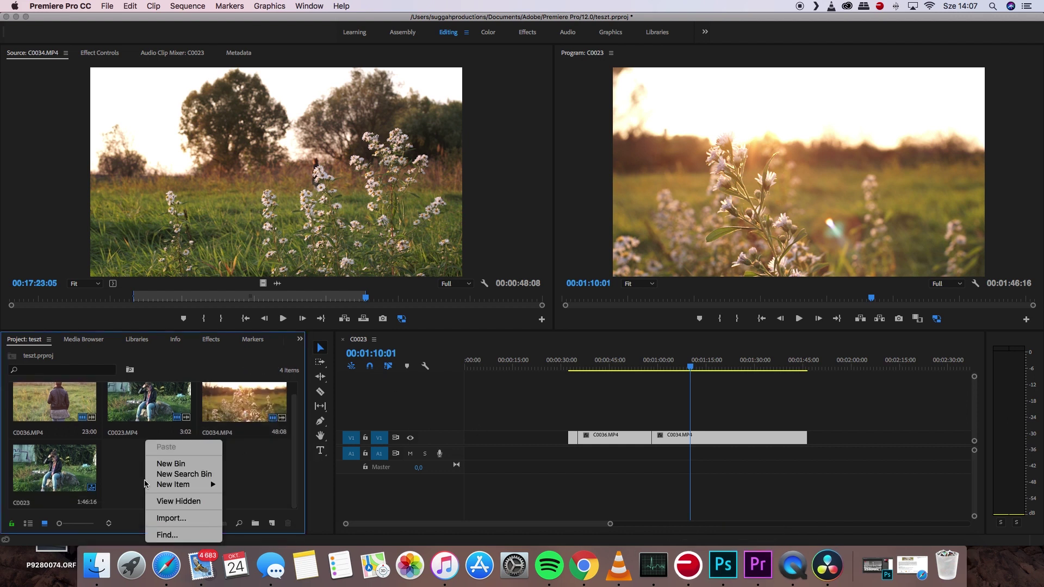
pyautogui.click(182, 520)
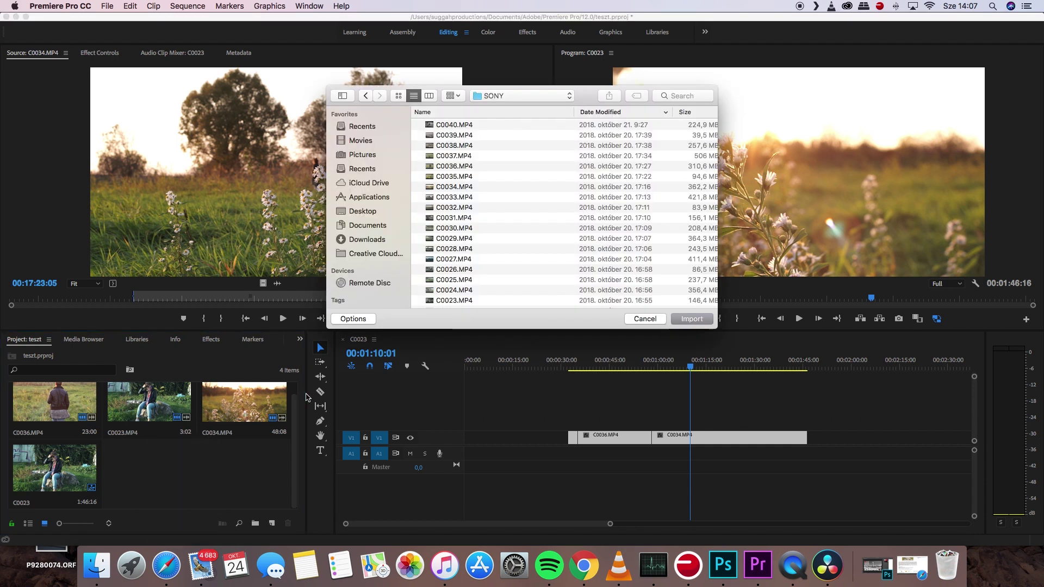
pyautogui.click(353, 141)
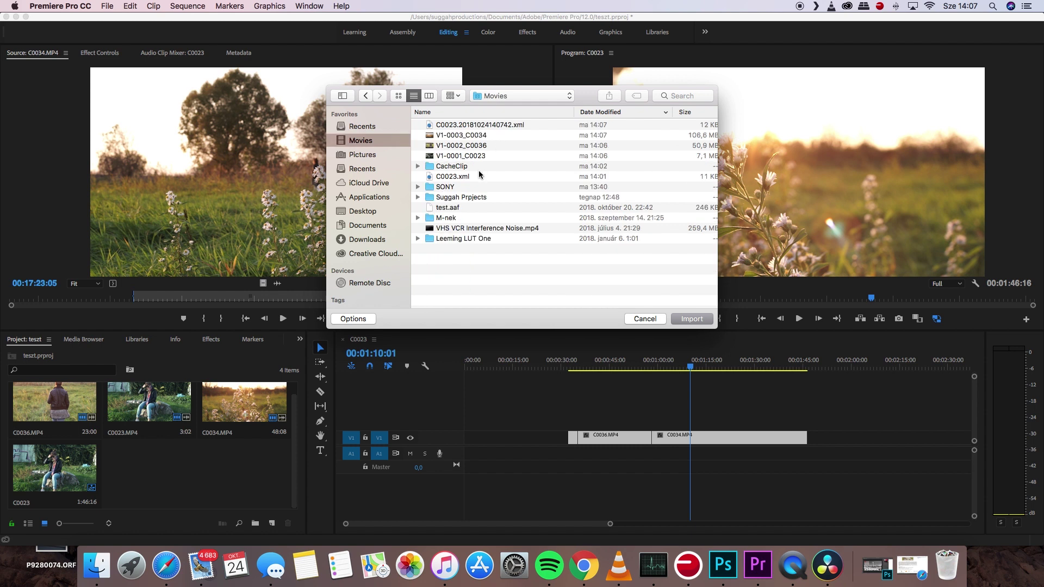
pyautogui.click(492, 127)
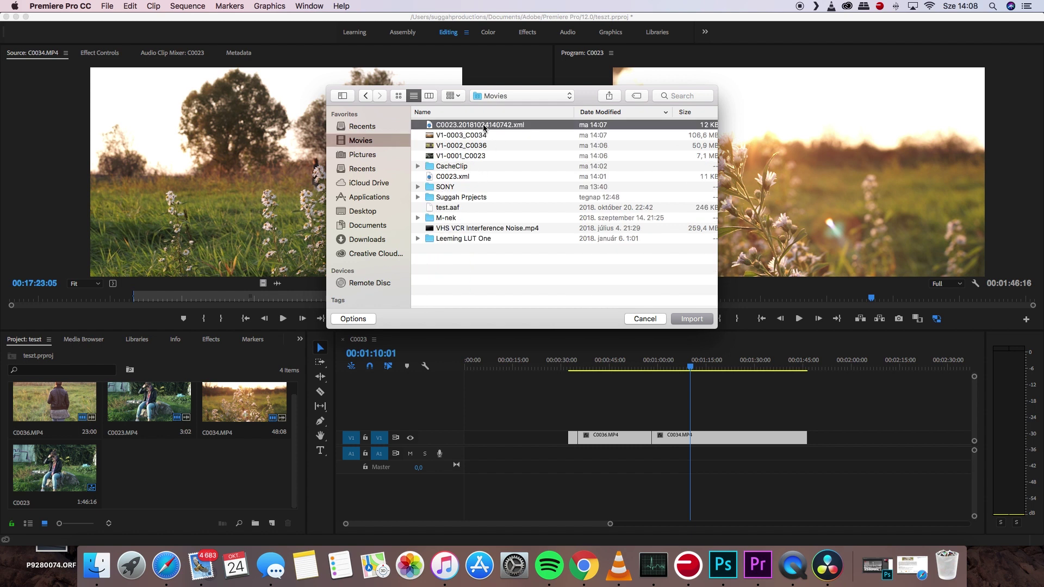
pyautogui.hscroll(3, 489, 142)
pyautogui.hscroll(-3, 486, 155)
pyautogui.click(688, 321)
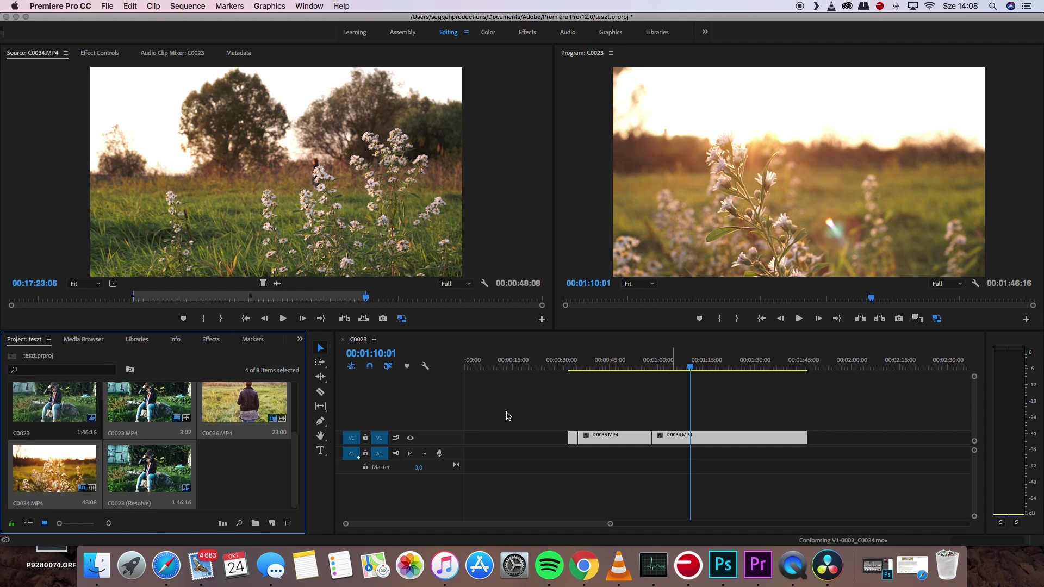
# Drag the C0023 (Resolve) sequence from the Project panel onto the C0023 timeline above the original clips
pyautogui.moveTo(299, 476)
pyautogui.mouseDown()
pyautogui.moveTo(300, 415)
pyautogui.moveTo(297, 448)
pyautogui.moveTo(297, 429)
pyautogui.mouseUp()
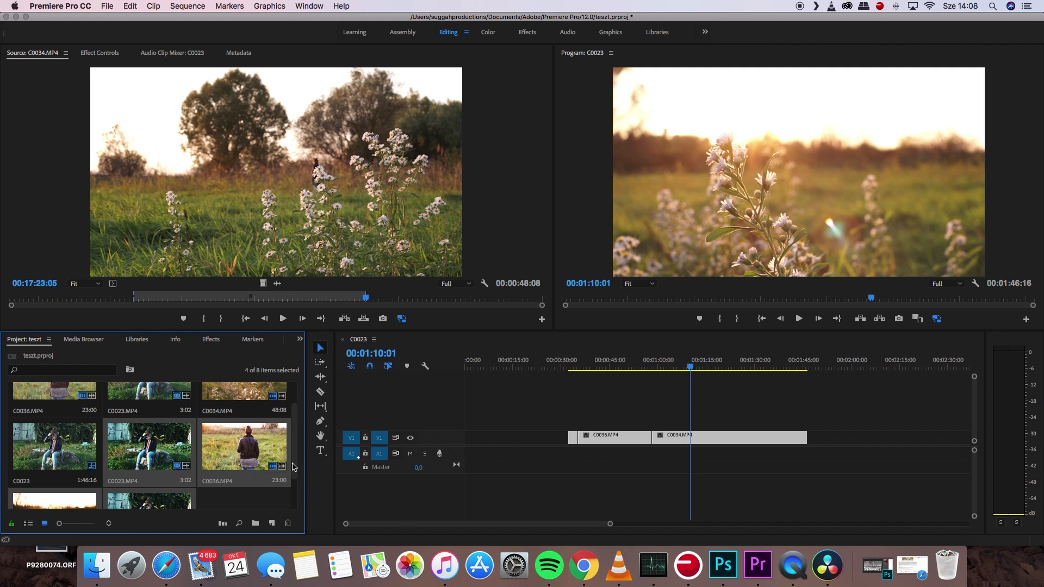
pyautogui.moveTo(299, 460); pyautogui.dragTo(298, 478)
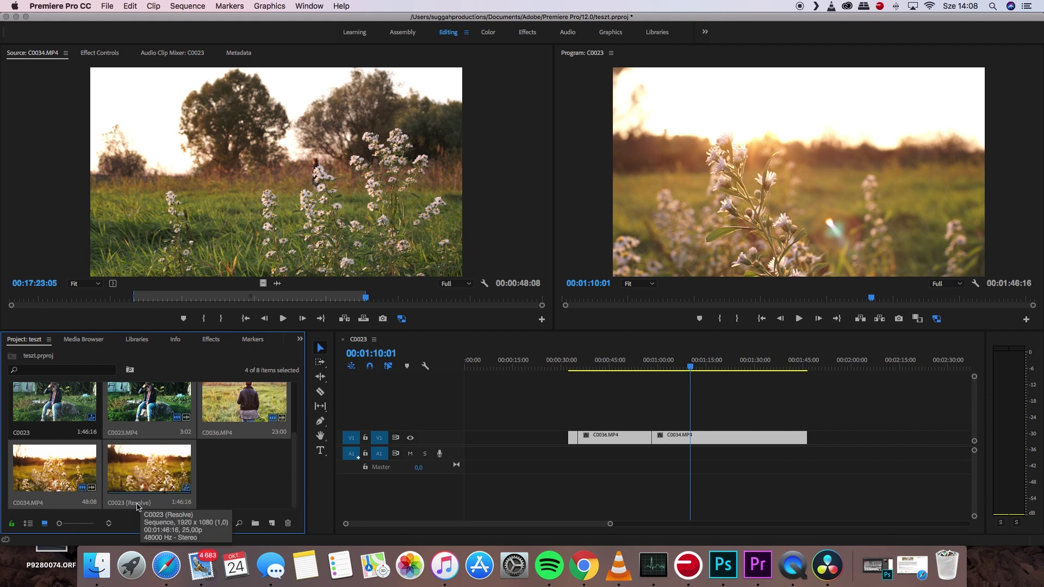
pyautogui.moveTo(137, 507)
pyautogui.mouseDown()
pyautogui.moveTo(540, 413)
pyautogui.moveTo(571, 423)
pyautogui.mouseUp()
# Delete the original clips on track V1, restoring an accidentally deleted audio selection
pyautogui.hscroll(2, 503, 446)
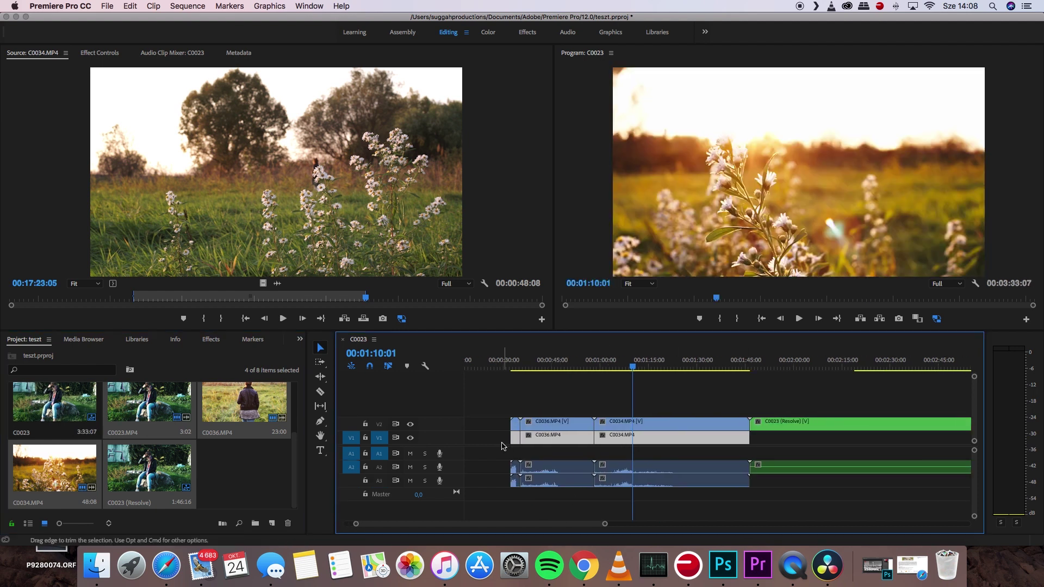
pyautogui.moveTo(501, 438)
pyautogui.mouseDown()
pyautogui.moveTo(749, 480)
pyautogui.moveTo(738, 484)
pyautogui.mouseUp()
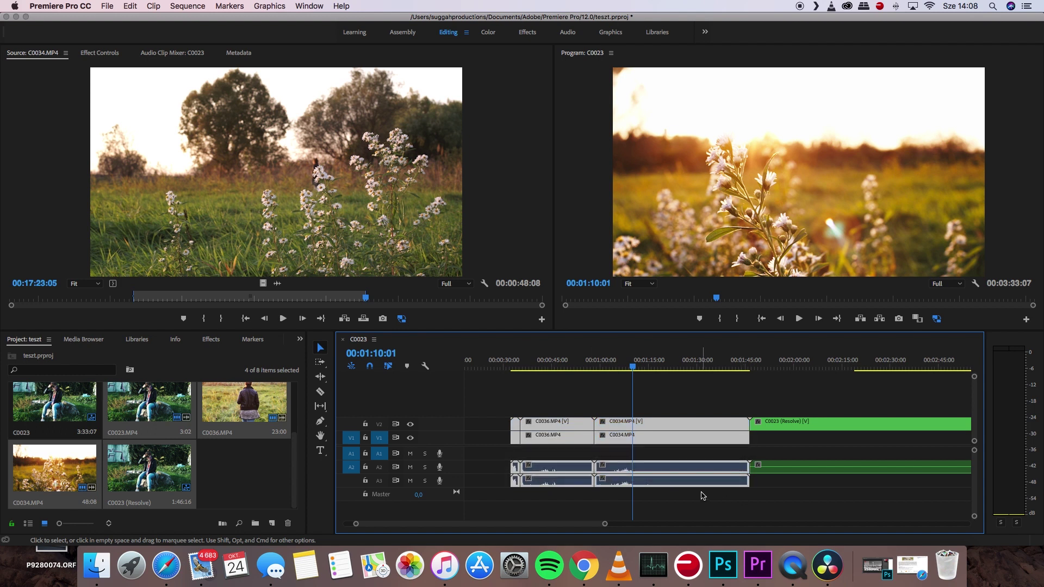
pyautogui.press('Delete')
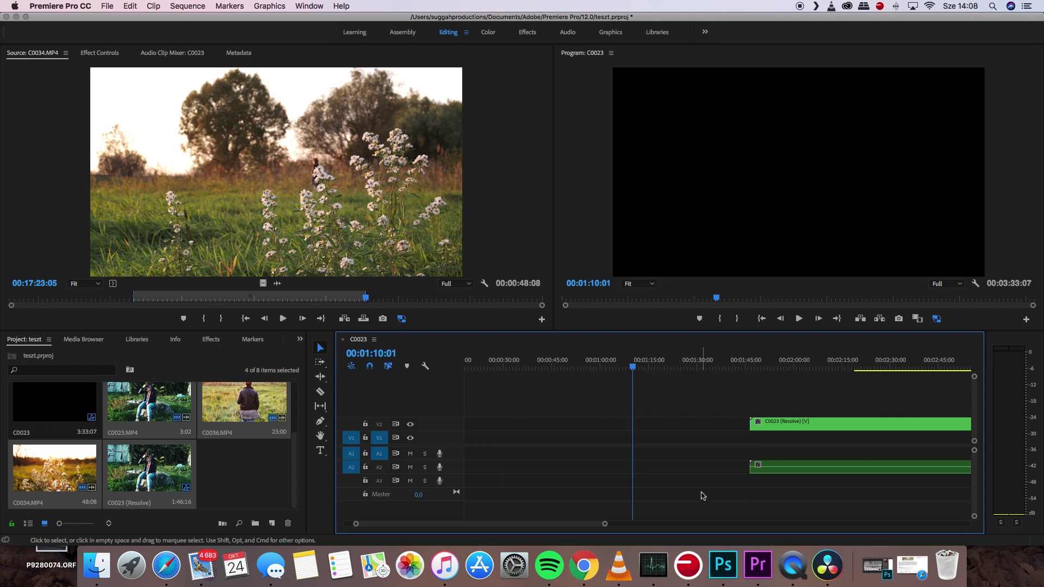
pyautogui.press('super+z')
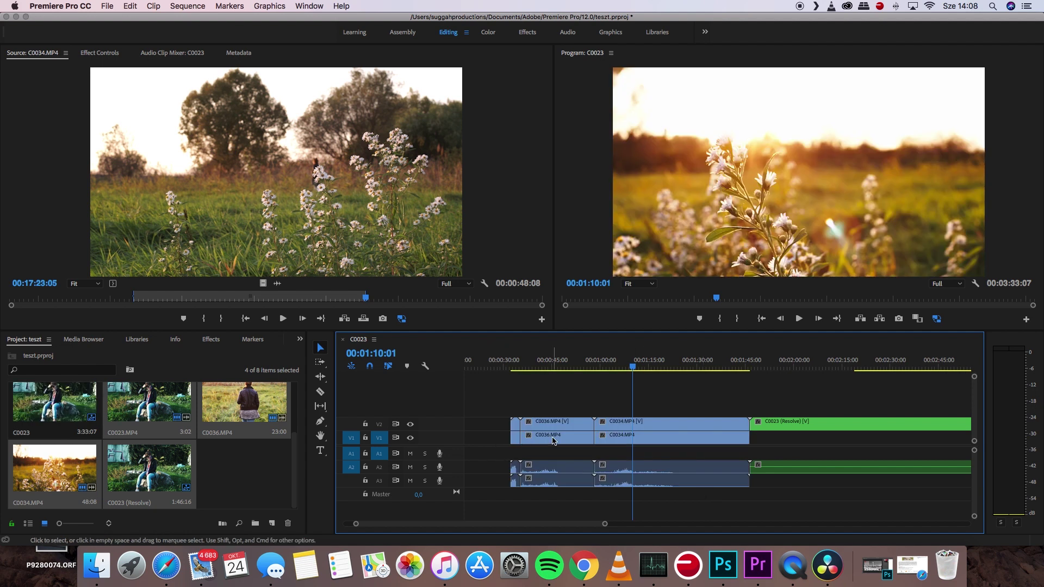
pyautogui.moveTo(765, 439)
pyautogui.mouseDown()
pyautogui.moveTo(512, 447)
pyautogui.moveTo(686, 483)
pyautogui.mouseUp()
pyautogui.press('Delete')
# Group and delete the A2/A3 audio, remove the C0023 (Resolve) clip, then play back from about 00:00:30
pyautogui.rightClick(690, 480)
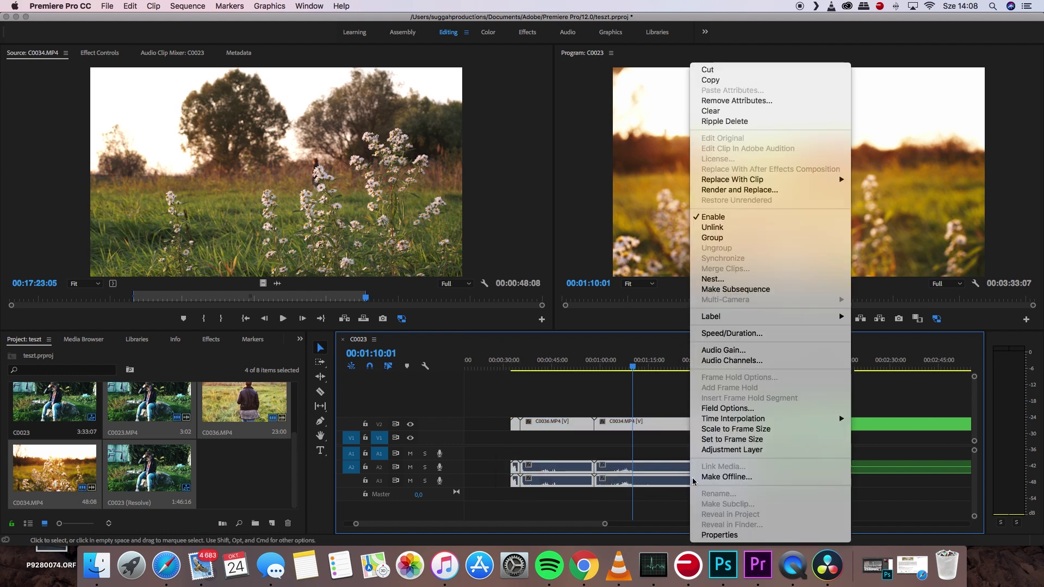
pyautogui.click(724, 239)
pyautogui.moveTo(491, 503); pyautogui.dragTo(749, 455)
pyautogui.press('Delete')
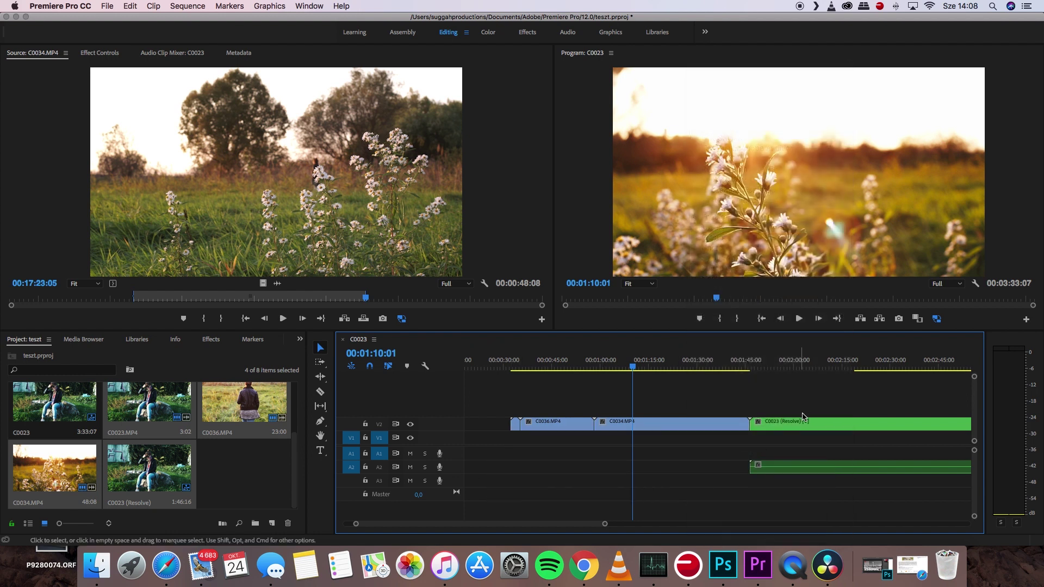
pyautogui.click(800, 422)
pyautogui.press('Delete')
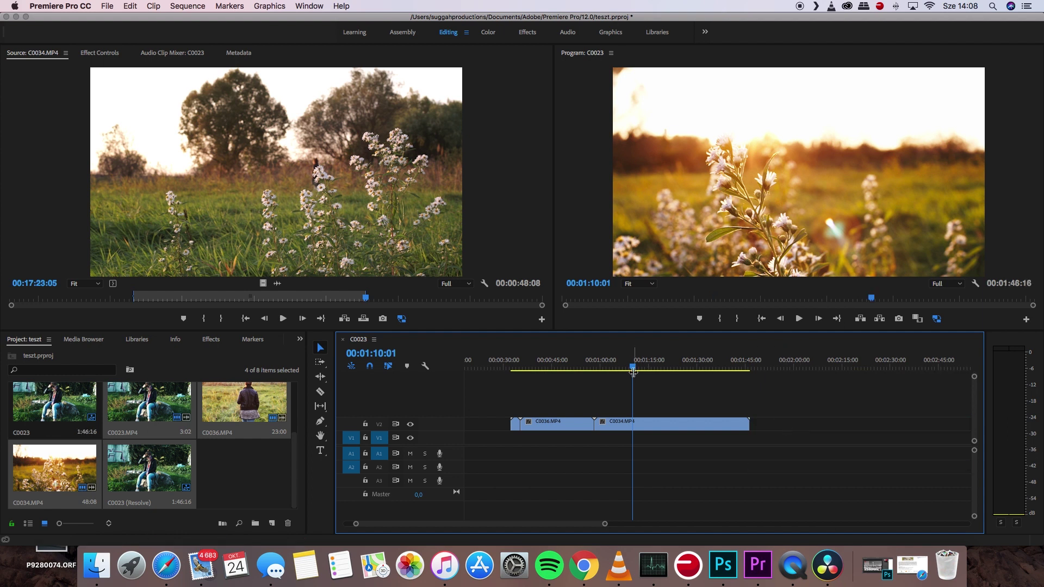
pyautogui.moveTo(497, 368); pyautogui.dragTo(504, 388)
pyautogui.press('space')
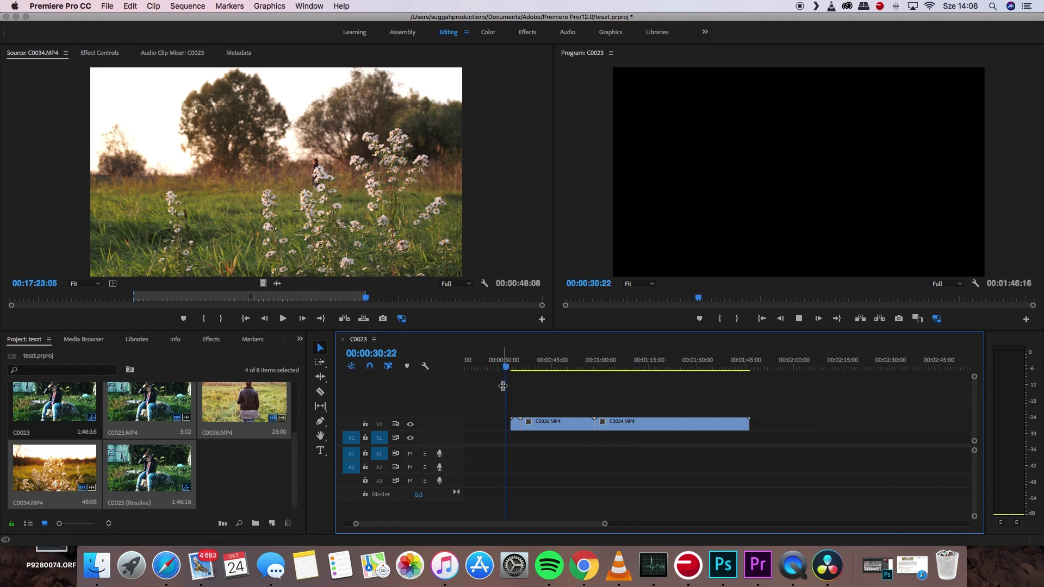